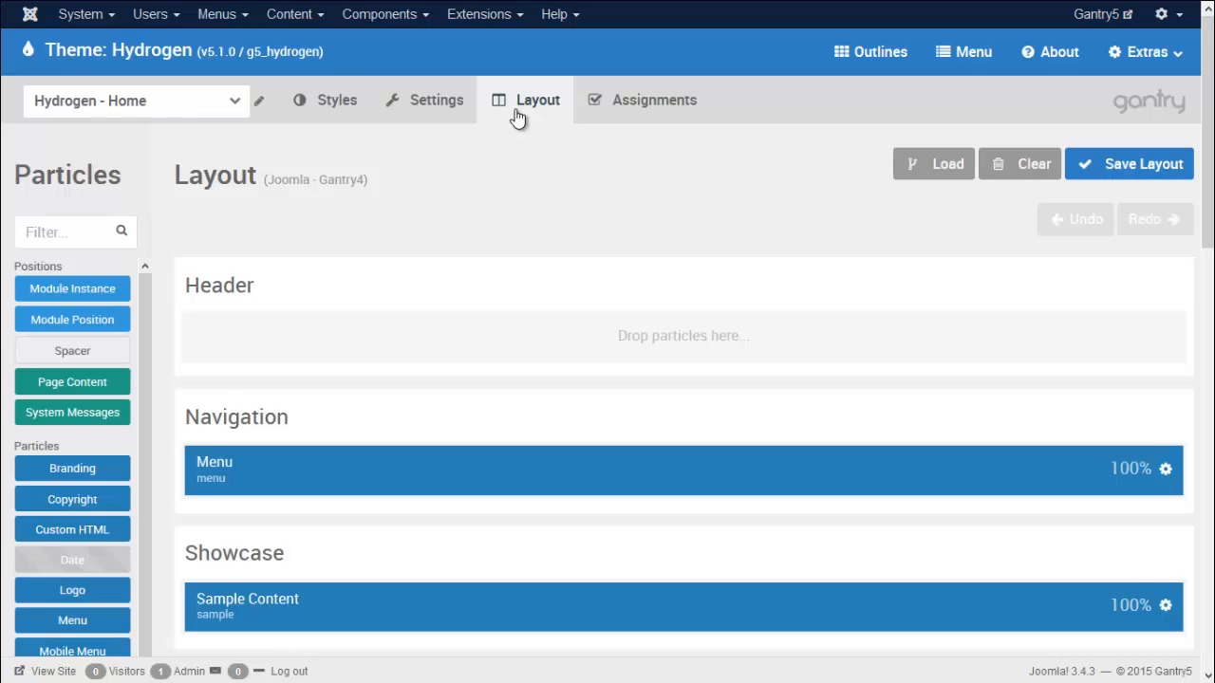
# Review the Hydrogen - Home outline's page assignments, and view the Home and Página 1 pages on the live site.
pyautogui.click(651, 106)
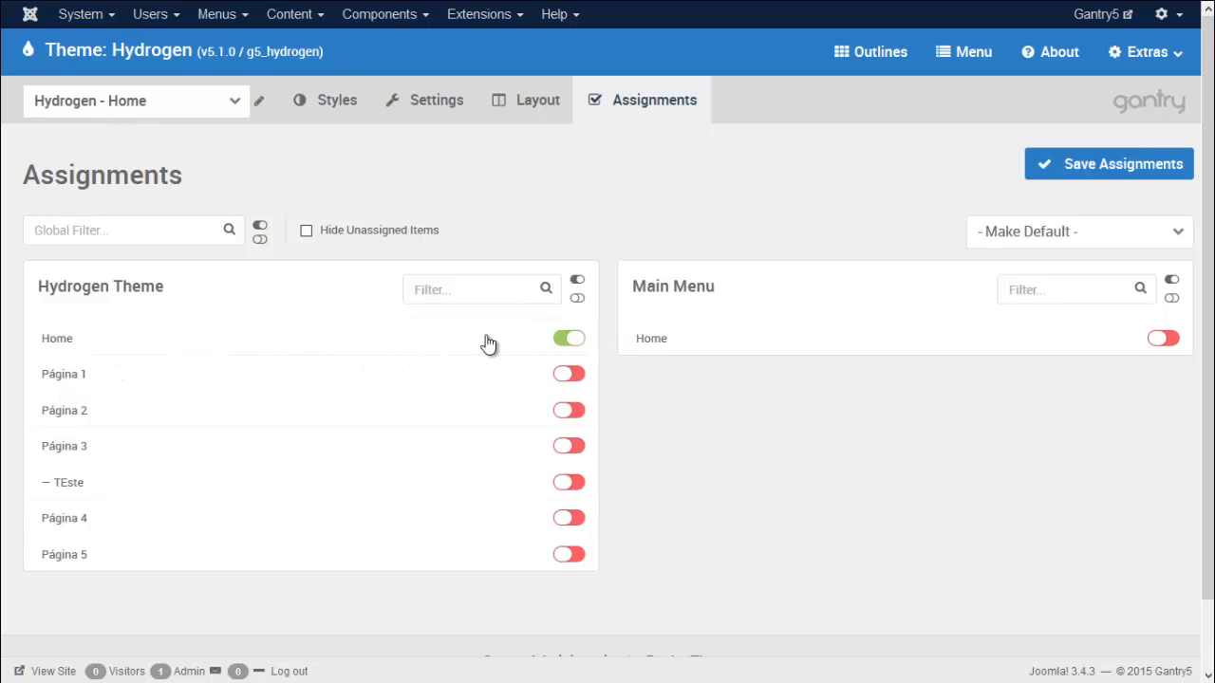
pyautogui.moveTo(352, 21)
pyautogui.click(264, 14)
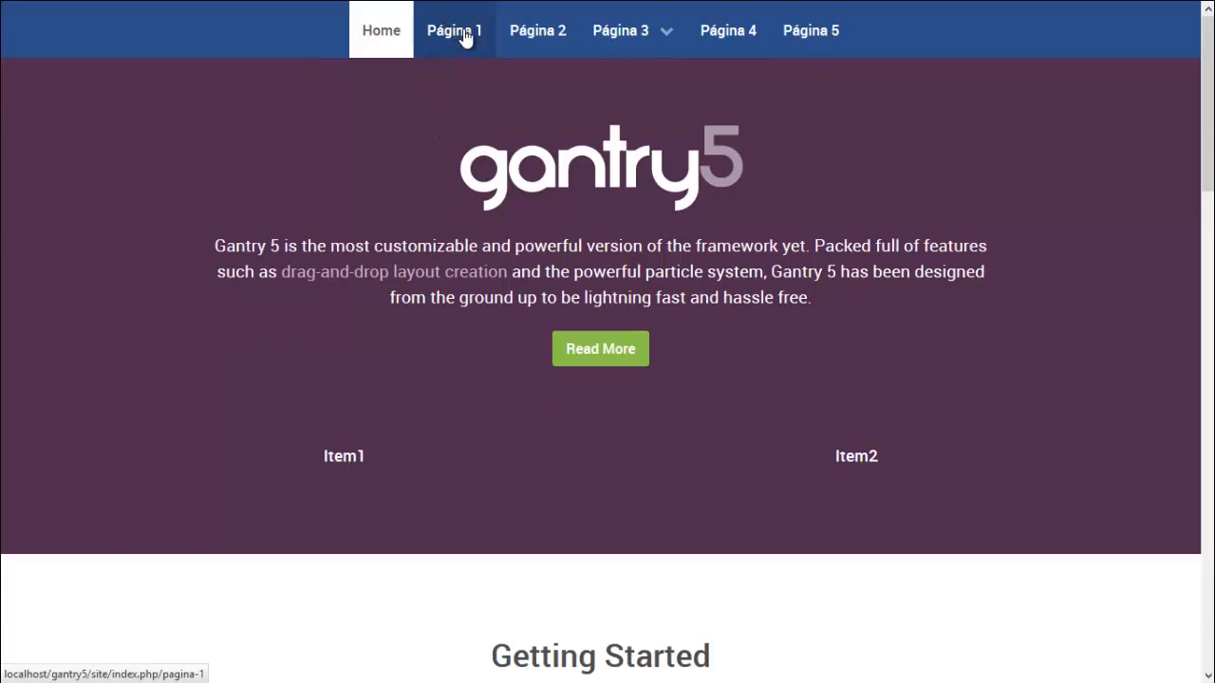
pyautogui.click(465, 35)
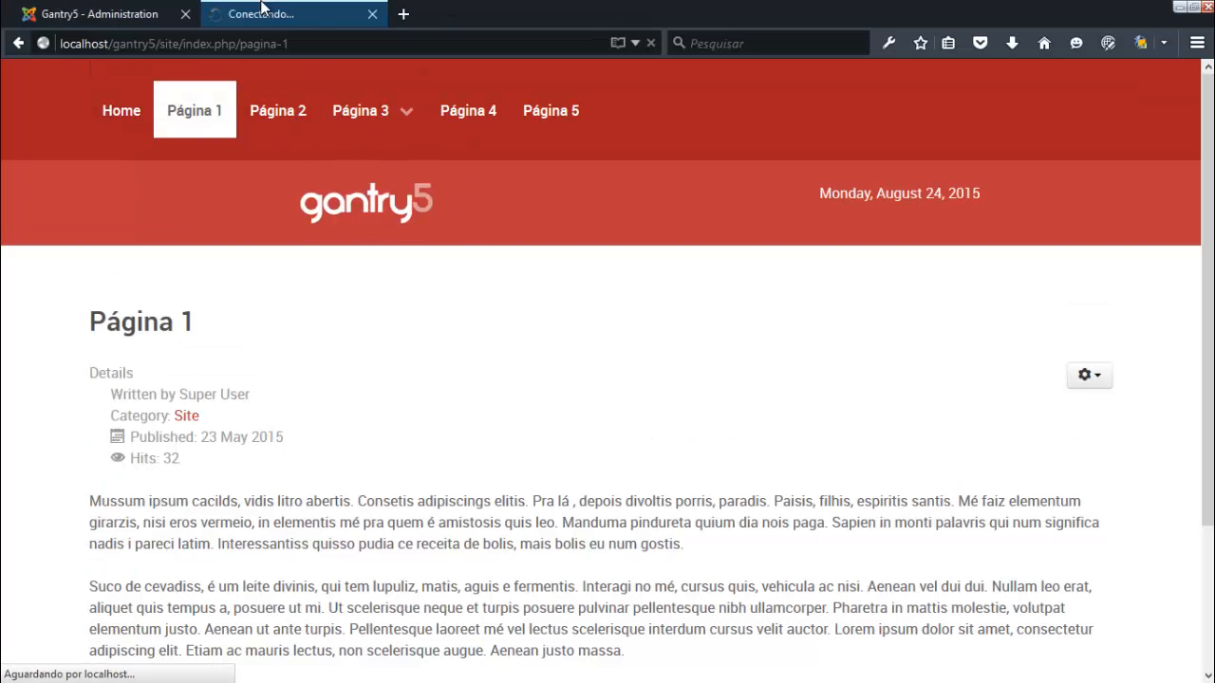
# Return to the Gantry5 administration, open the Menu Editor, and inspect the Hydrogen Theme menu's properties and the available menus.
pyautogui.click(143, 14)
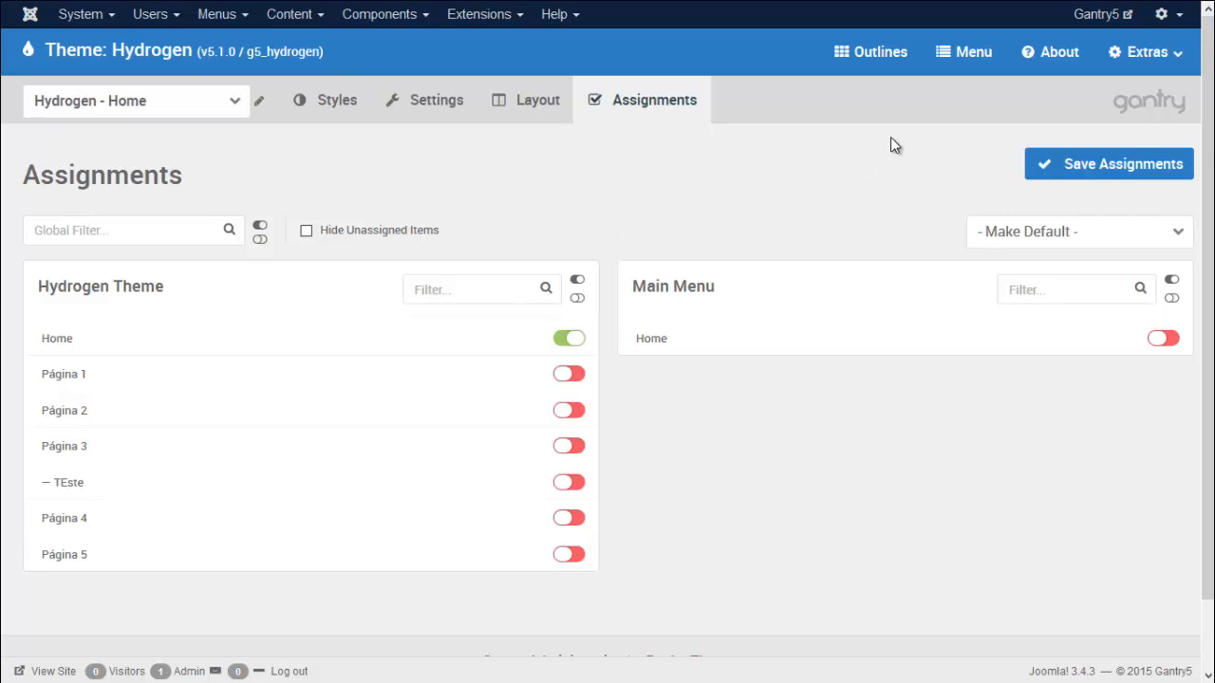
pyautogui.click(971, 59)
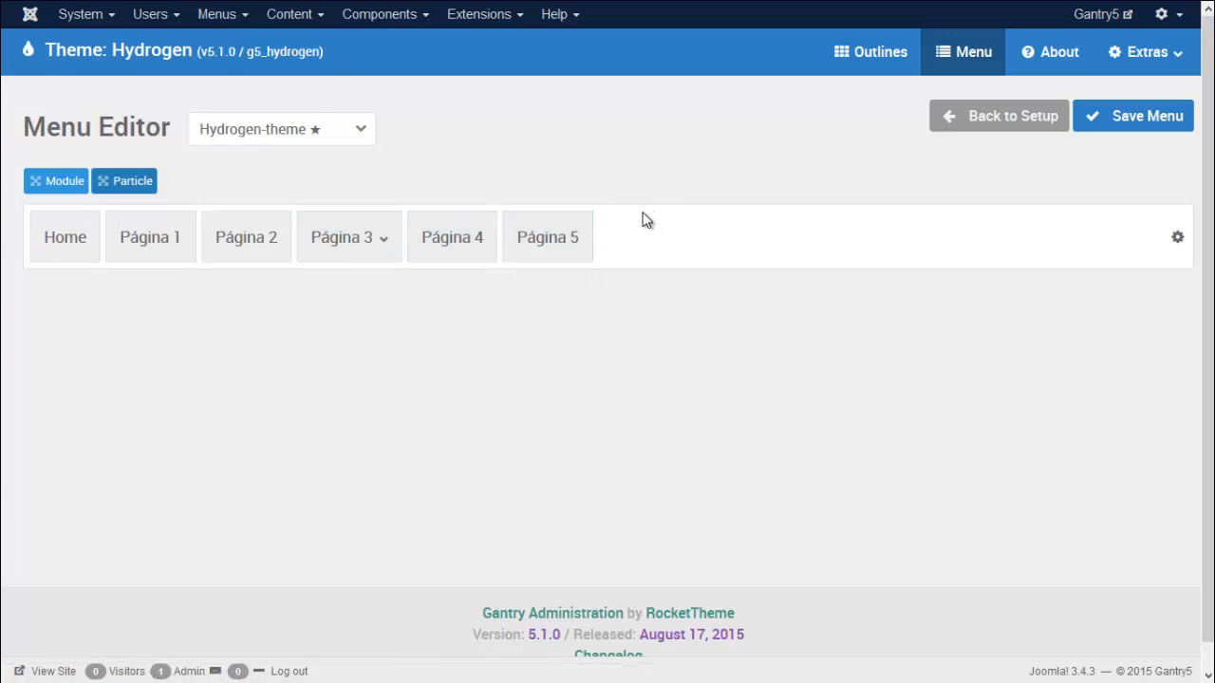
pyautogui.click(1176, 240)
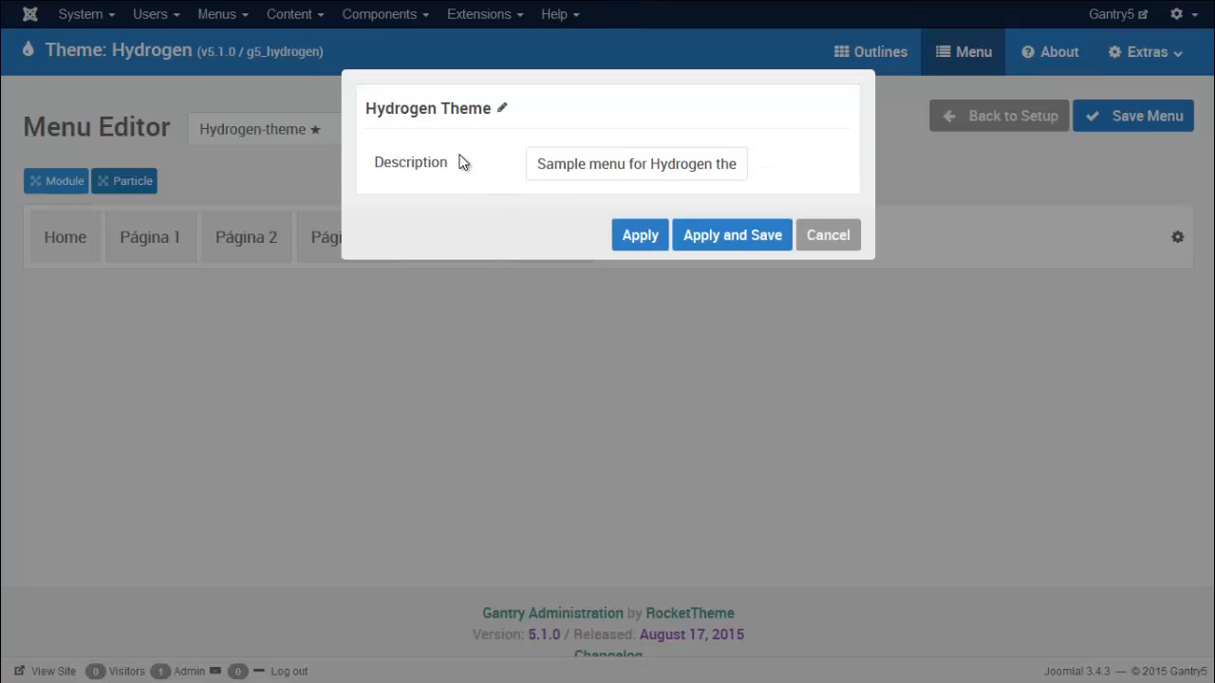
pyautogui.click(827, 237)
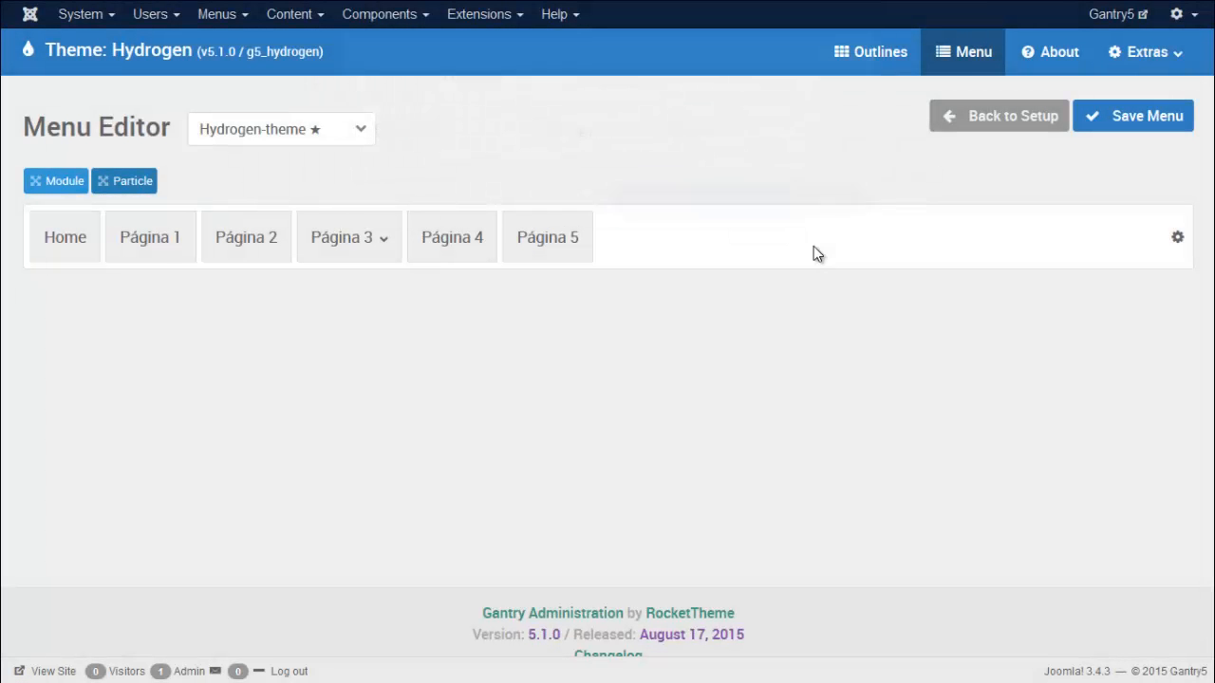
pyautogui.click(357, 127)
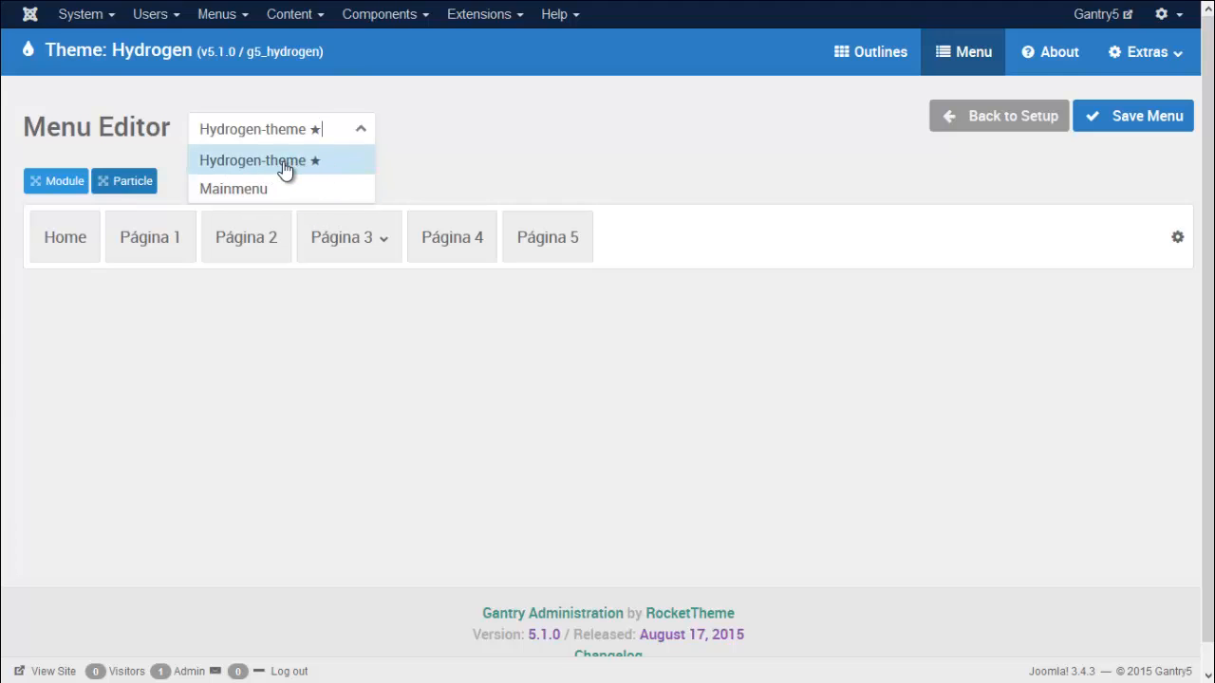
pyautogui.click(511, 139)
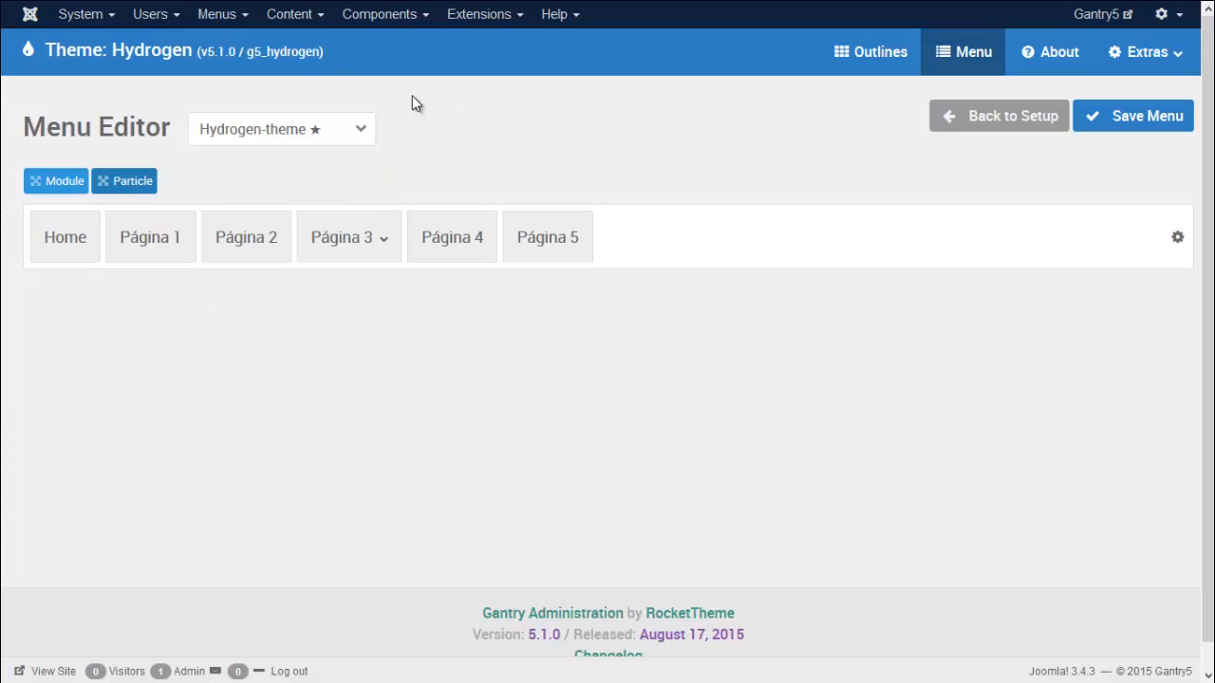
# Add a Logo particle to the Home item's submenu in the Hydrogen-theme menu.
pyautogui.click(60, 238)
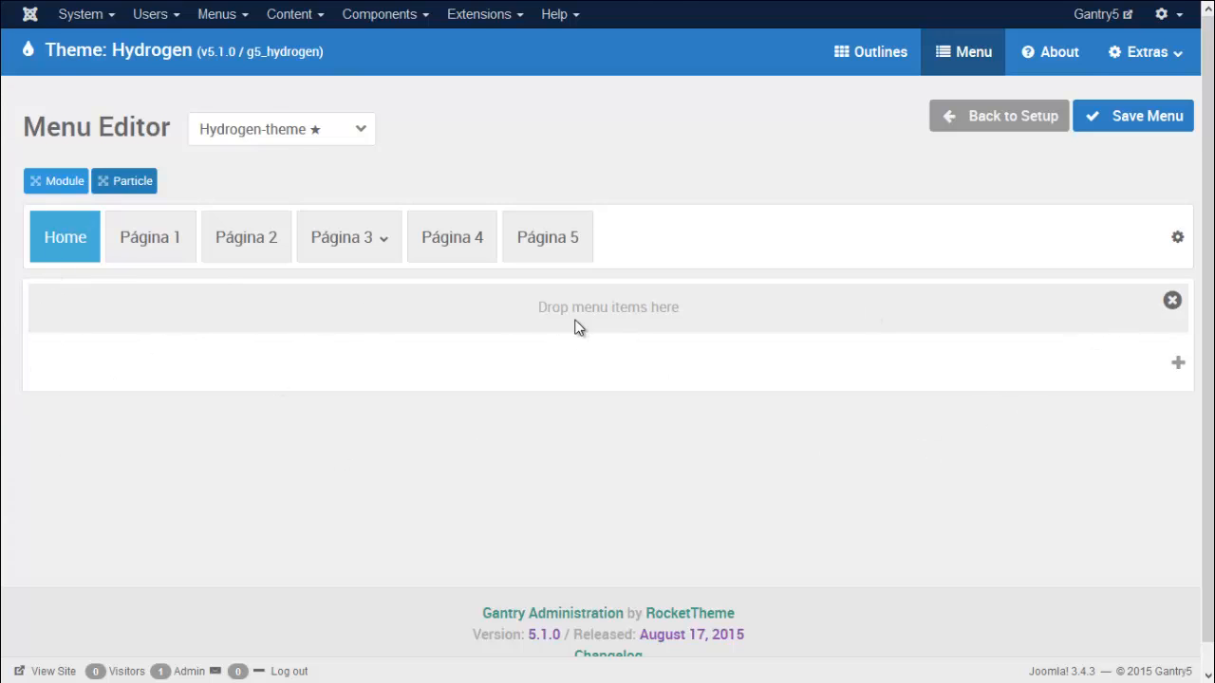
pyautogui.press('F11')
pyautogui.moveTo(138, 198)
pyautogui.mouseDown()
pyautogui.moveTo(134, 167)
pyautogui.moveTo(136, 184)
pyautogui.moveTo(147, 178)
pyautogui.moveTo(136, 185)
pyautogui.mouseUp()
pyautogui.moveTo(144, 186); pyautogui.dragTo(525, 322)
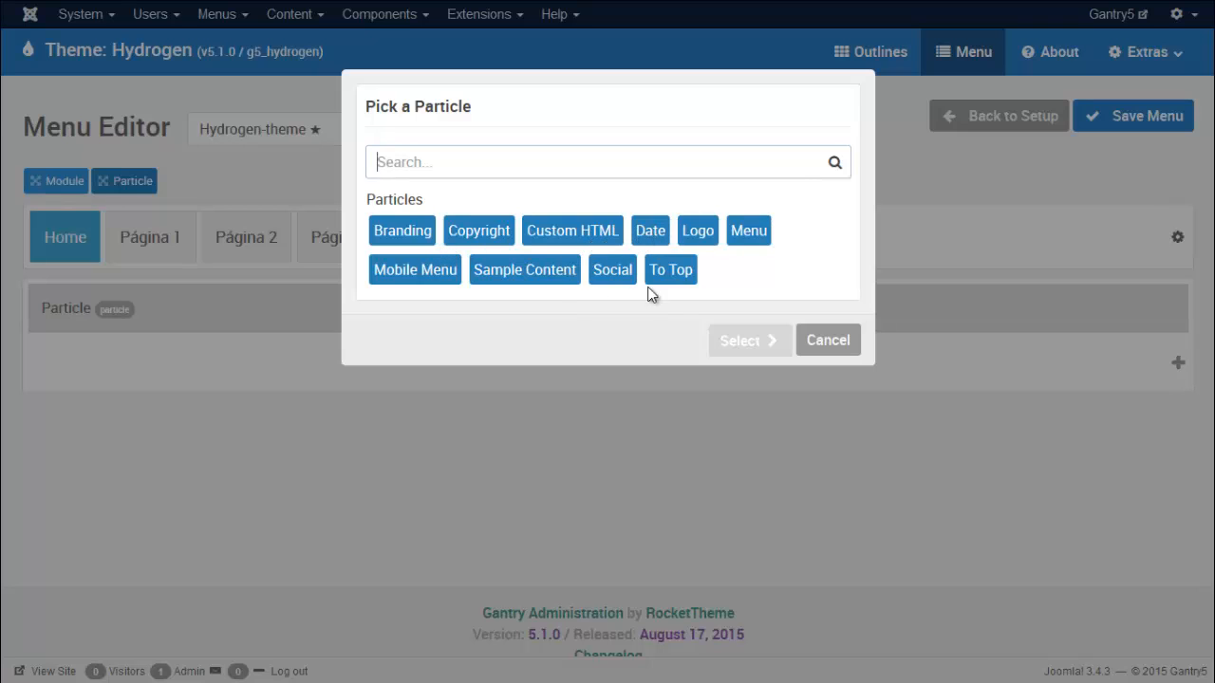
pyautogui.click(701, 237)
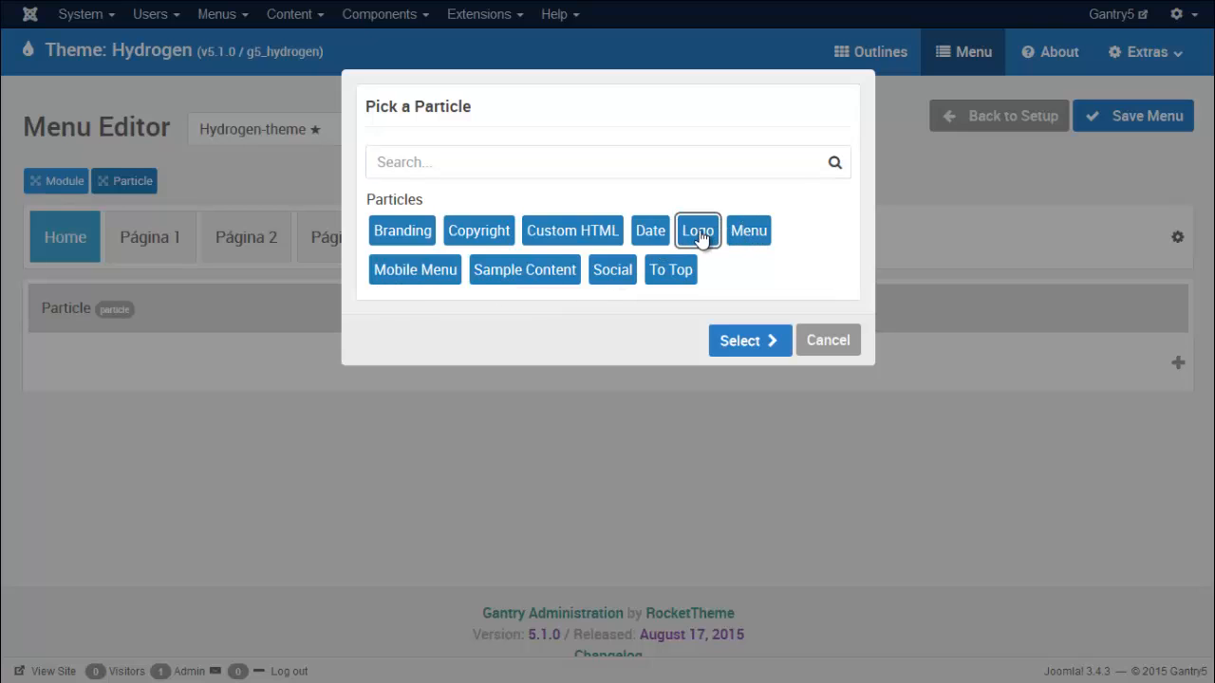
pyautogui.click(746, 344)
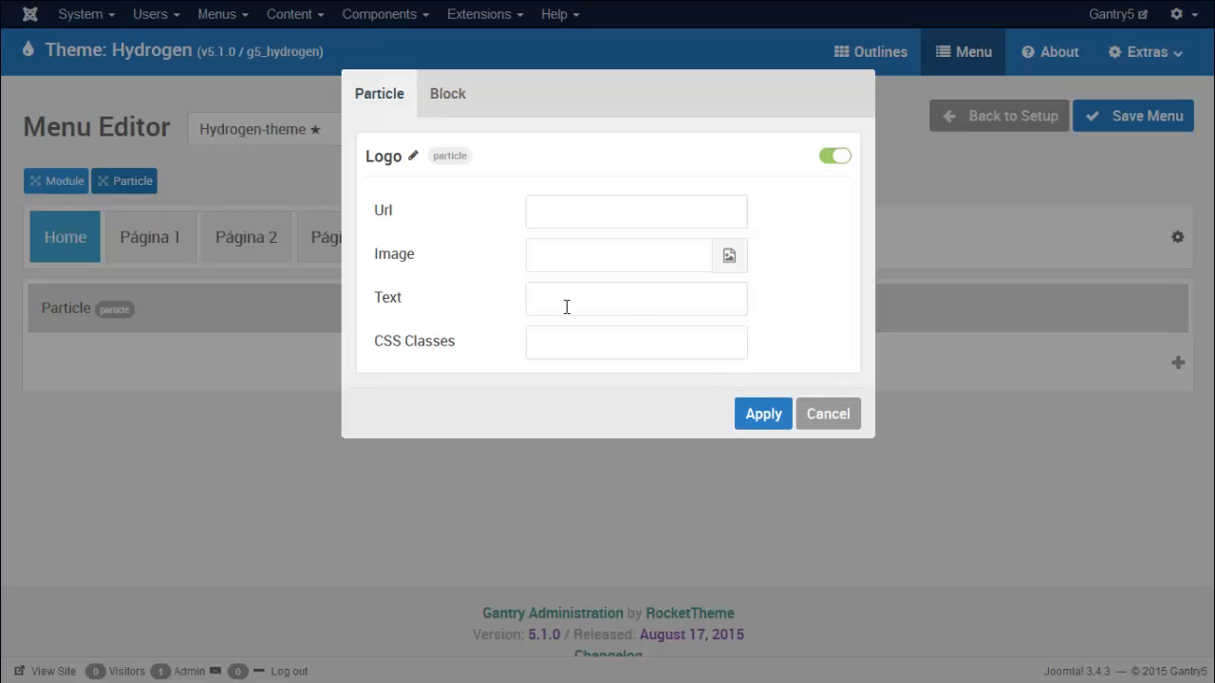
pyautogui.click(581, 210)
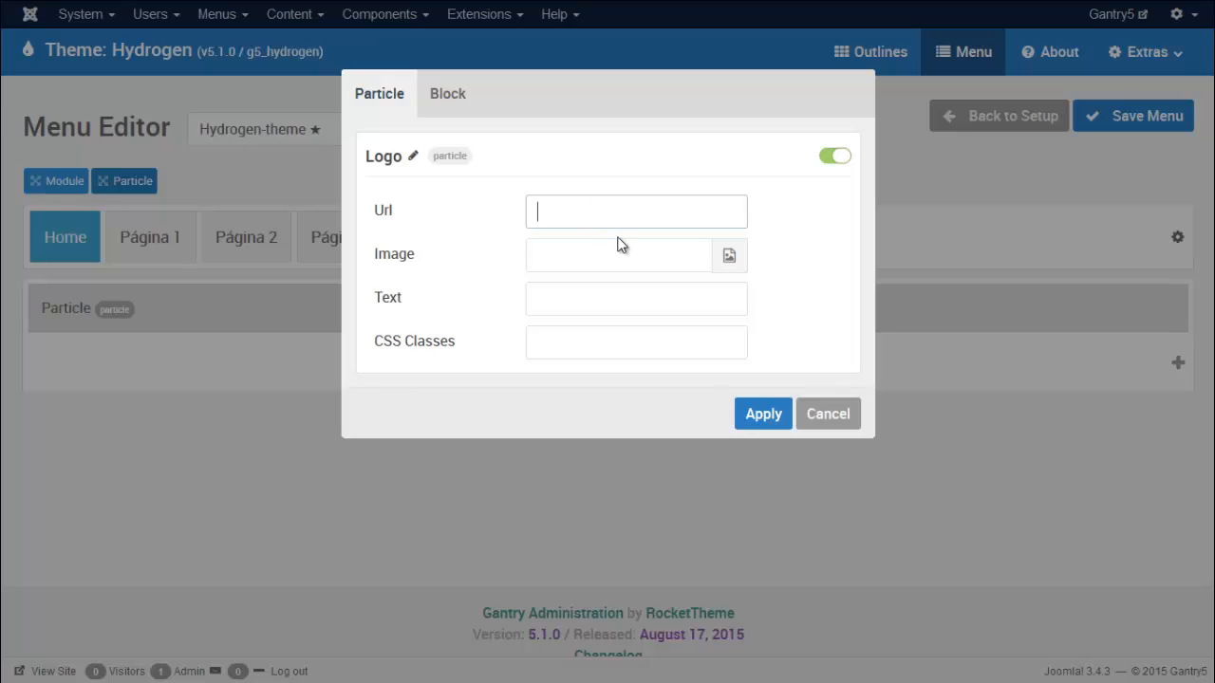
pyautogui.click(619, 299)
pyautogui.click(573, 337)
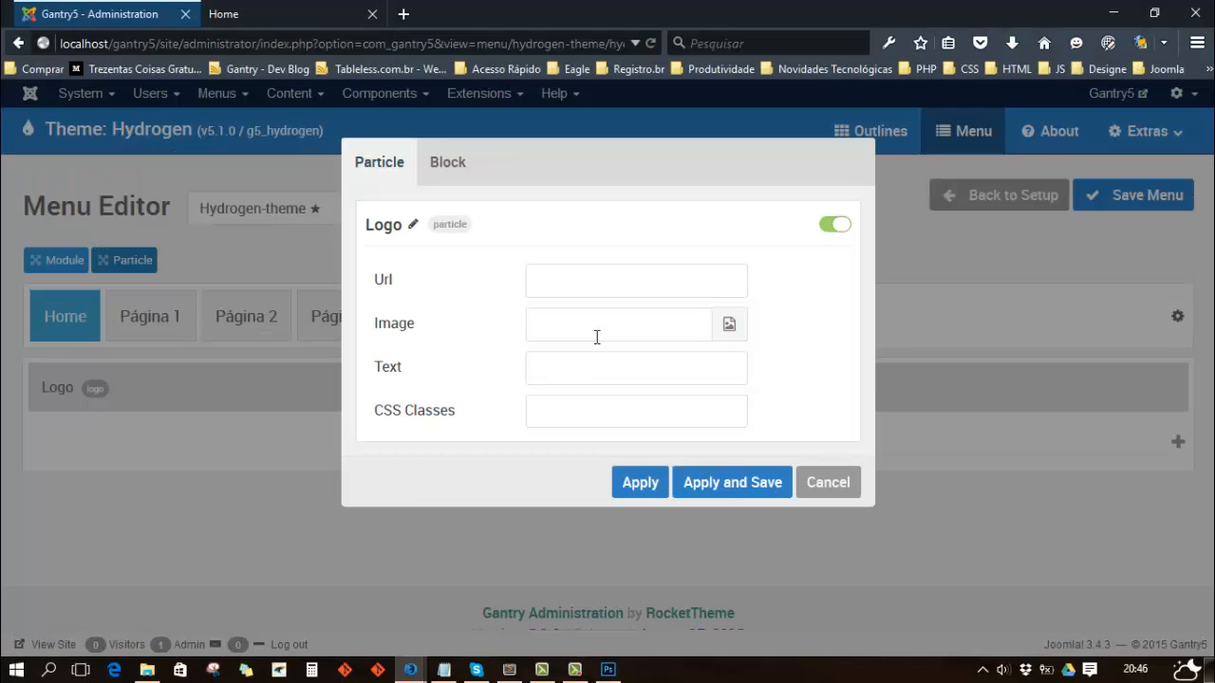
pyautogui.click(611, 279)
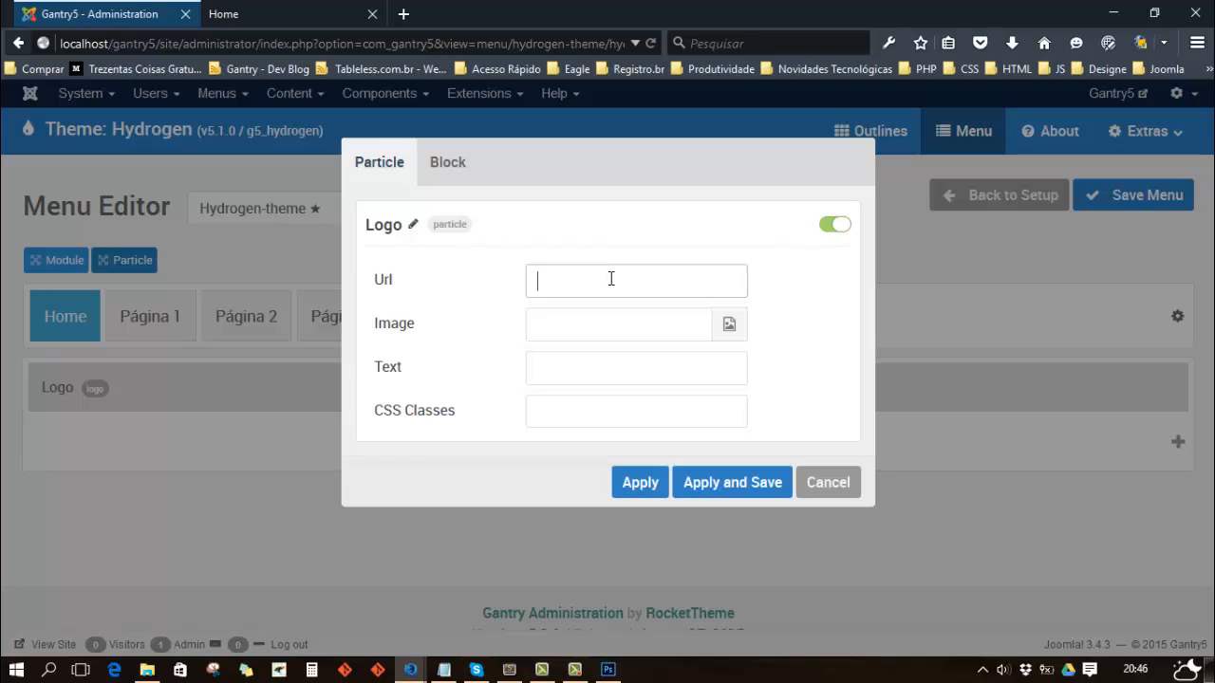
pyautogui.write('ht')
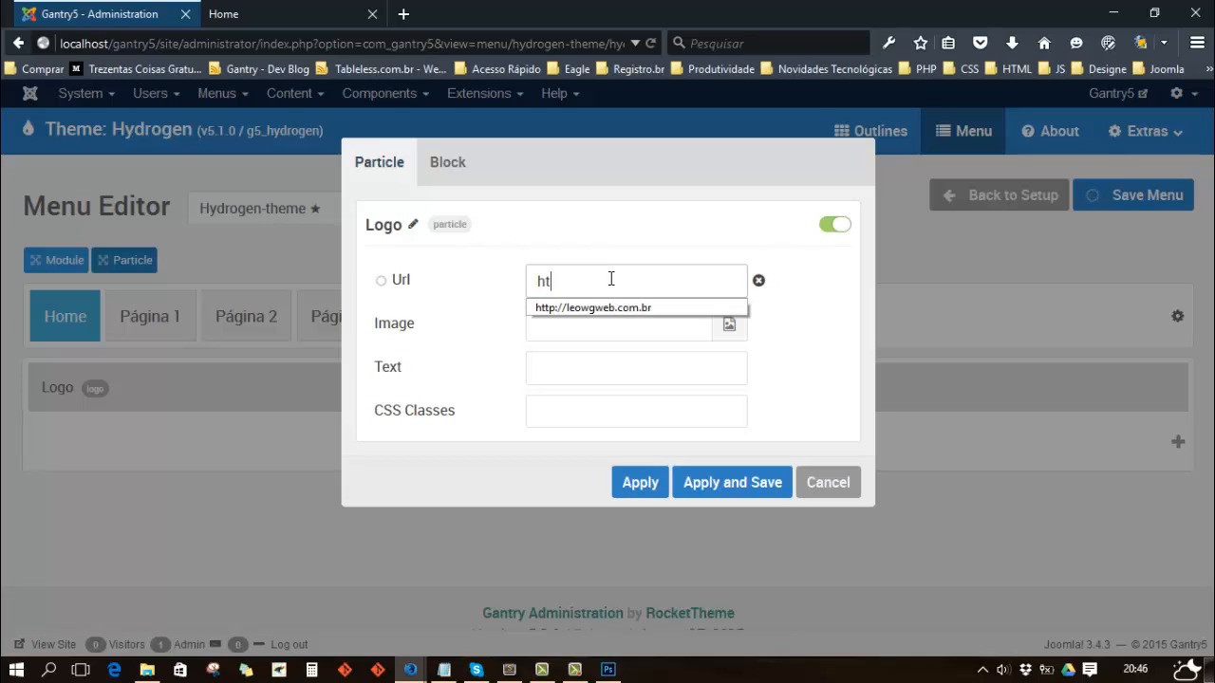
pyautogui.press('Down')
pyautogui.press('Return')
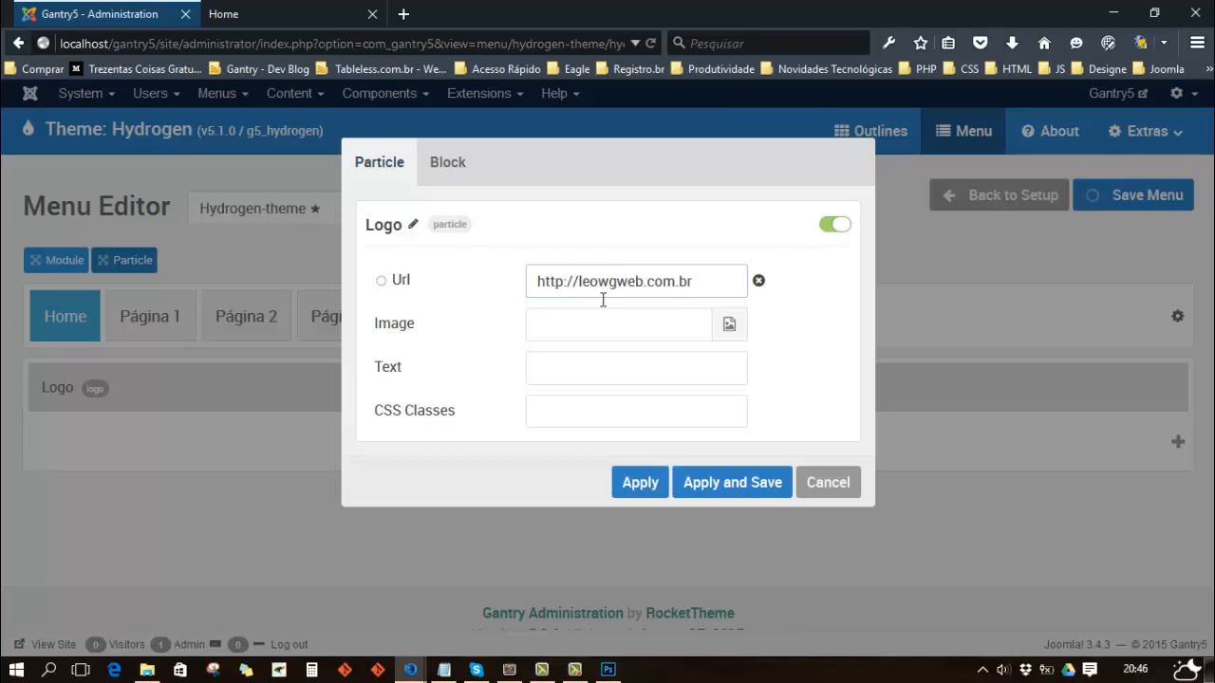
pyautogui.click(731, 327)
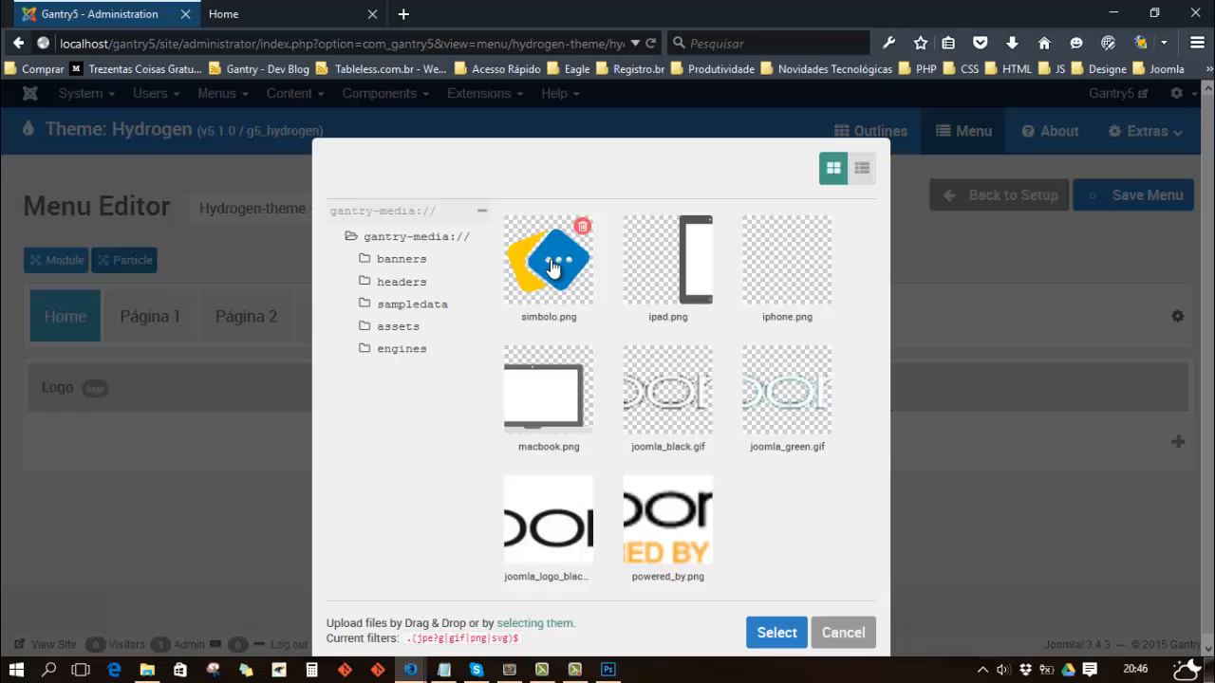
pyautogui.click(556, 263)
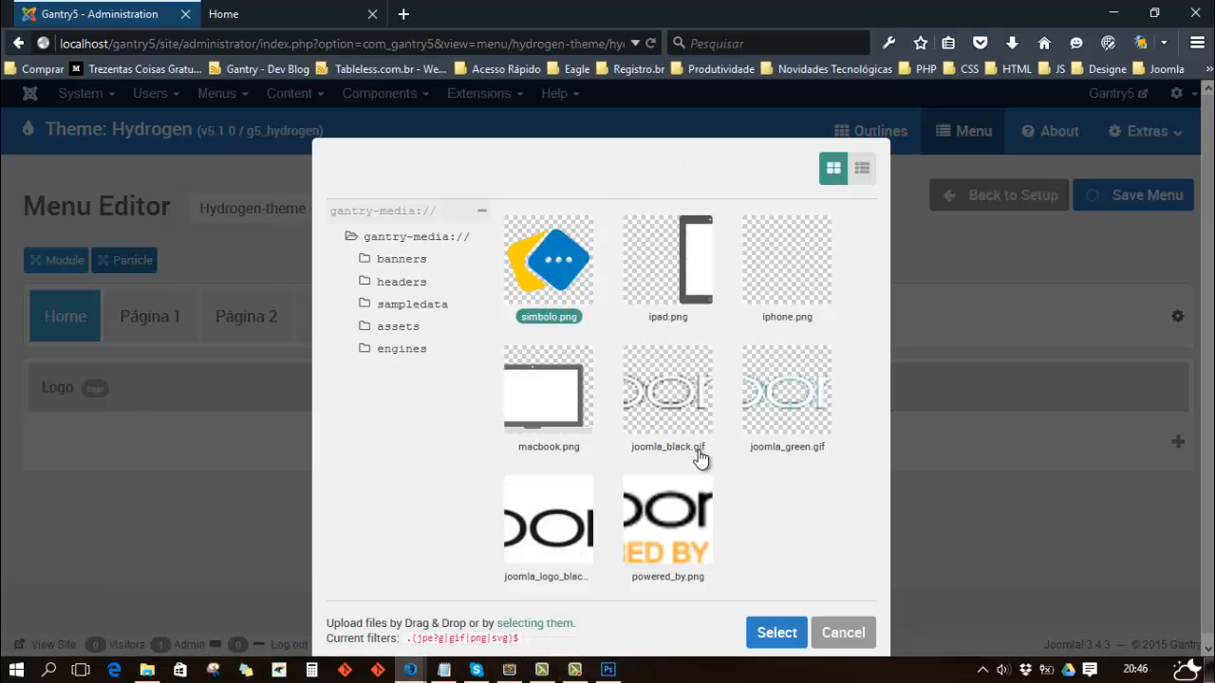
pyautogui.click(776, 632)
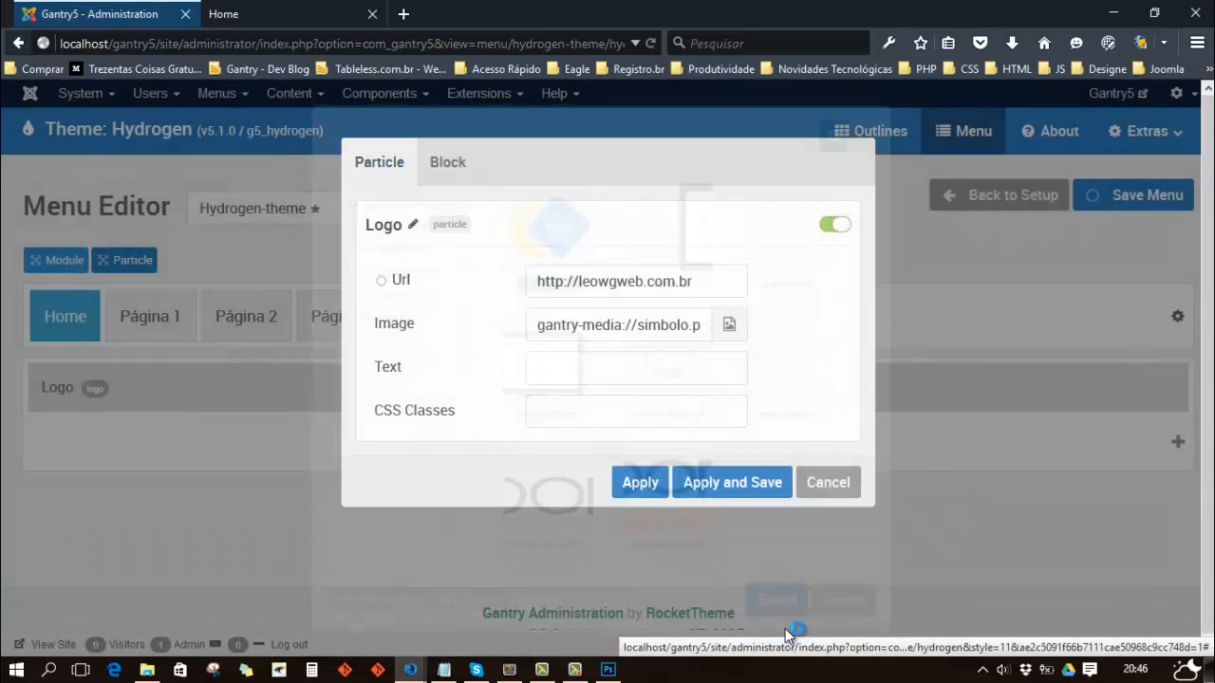
# Set the Logo particle's text to "Logo leowgweb", then apply and save the settings.
pyautogui.click(615, 367)
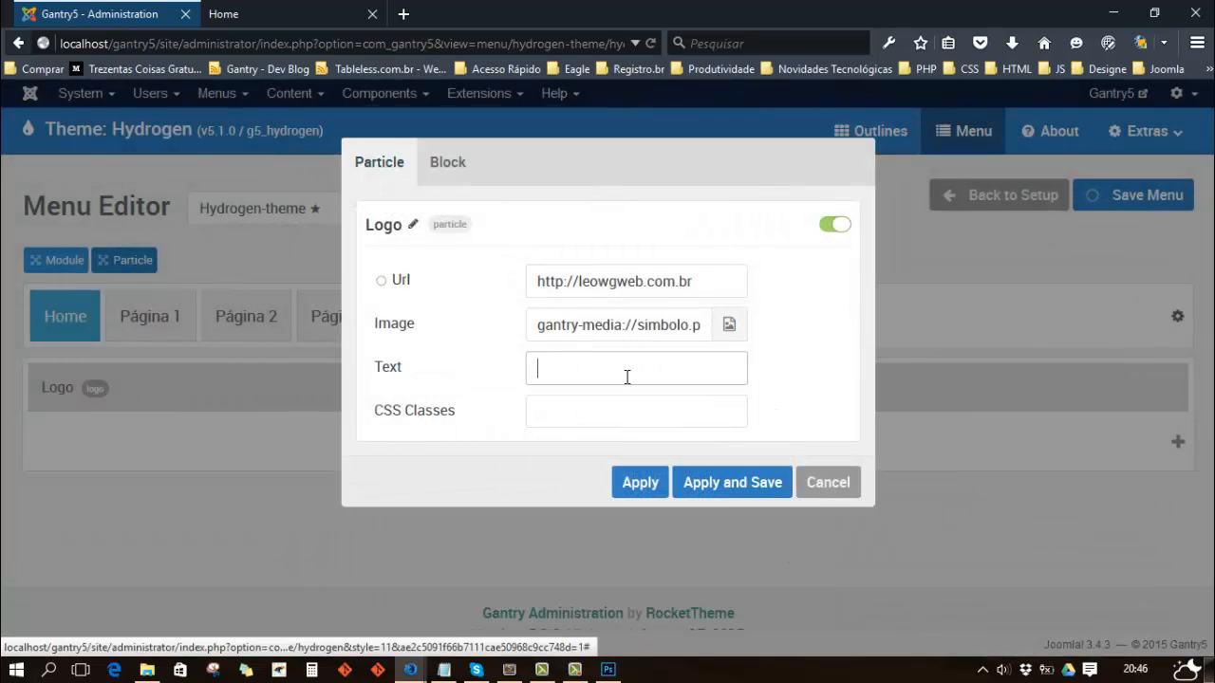
pyautogui.write('Logo')
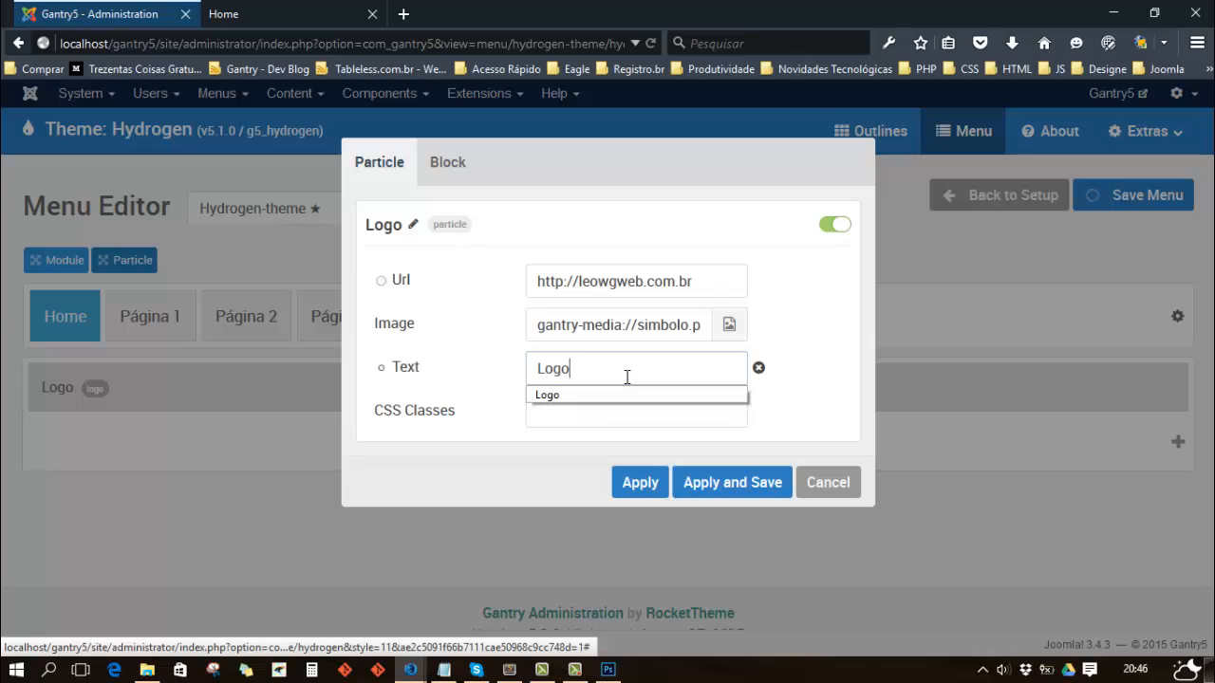
pyautogui.write(' leowgweb')
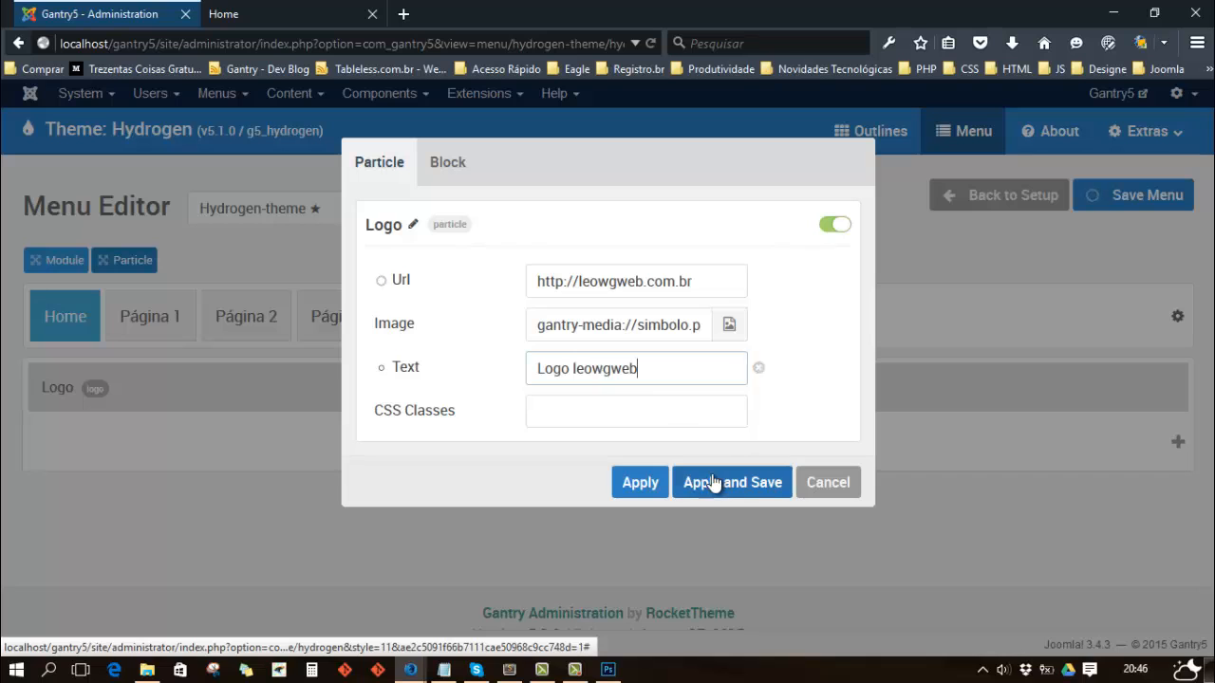
pyautogui.click(745, 488)
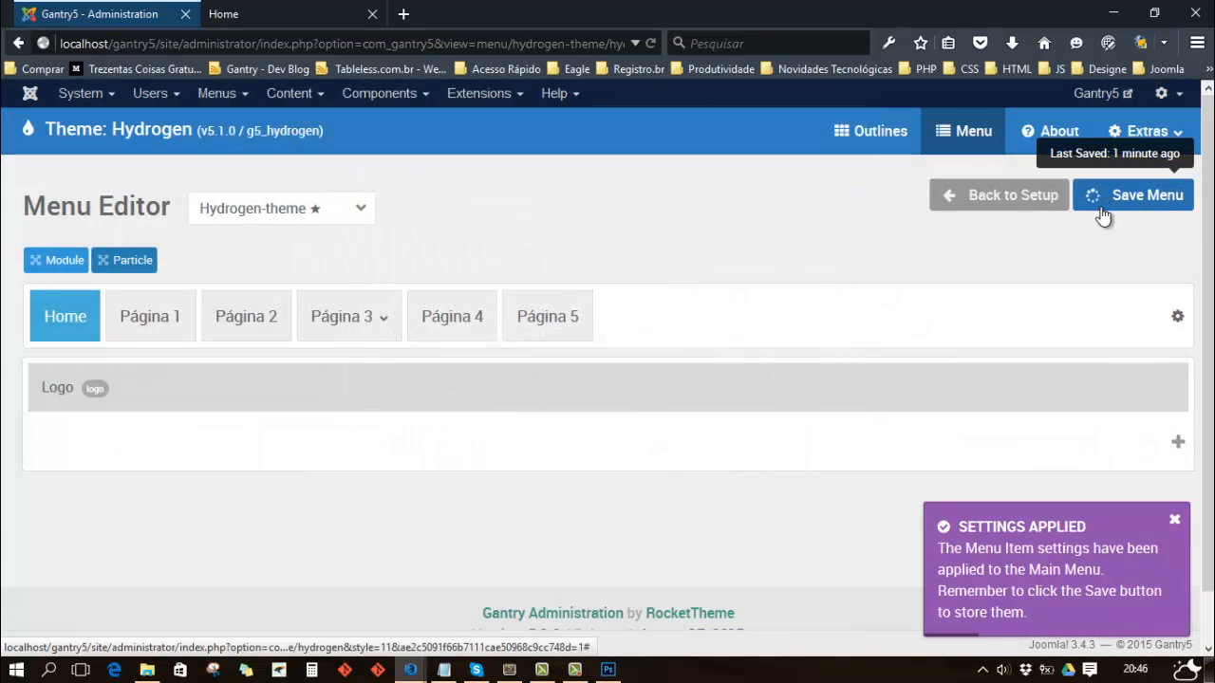
# Reload the live site's home page, test the logo link in the Home submenu, and go back to the site.
pyautogui.click(265, 7)
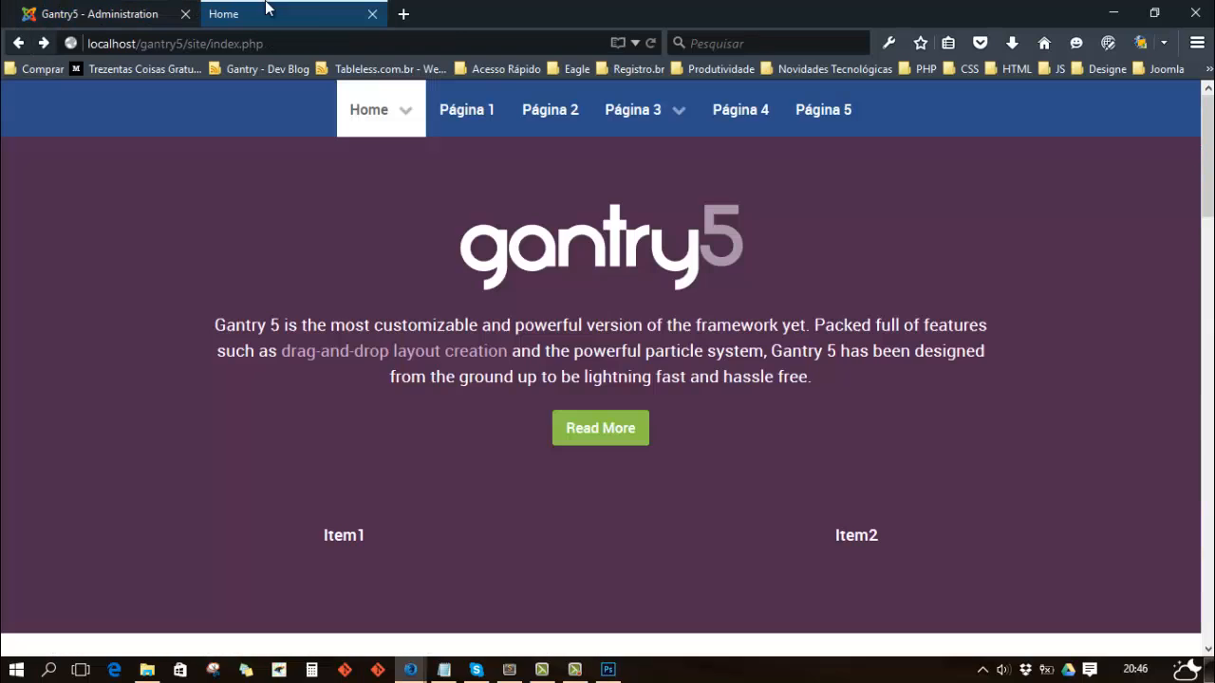
pyautogui.click(650, 43)
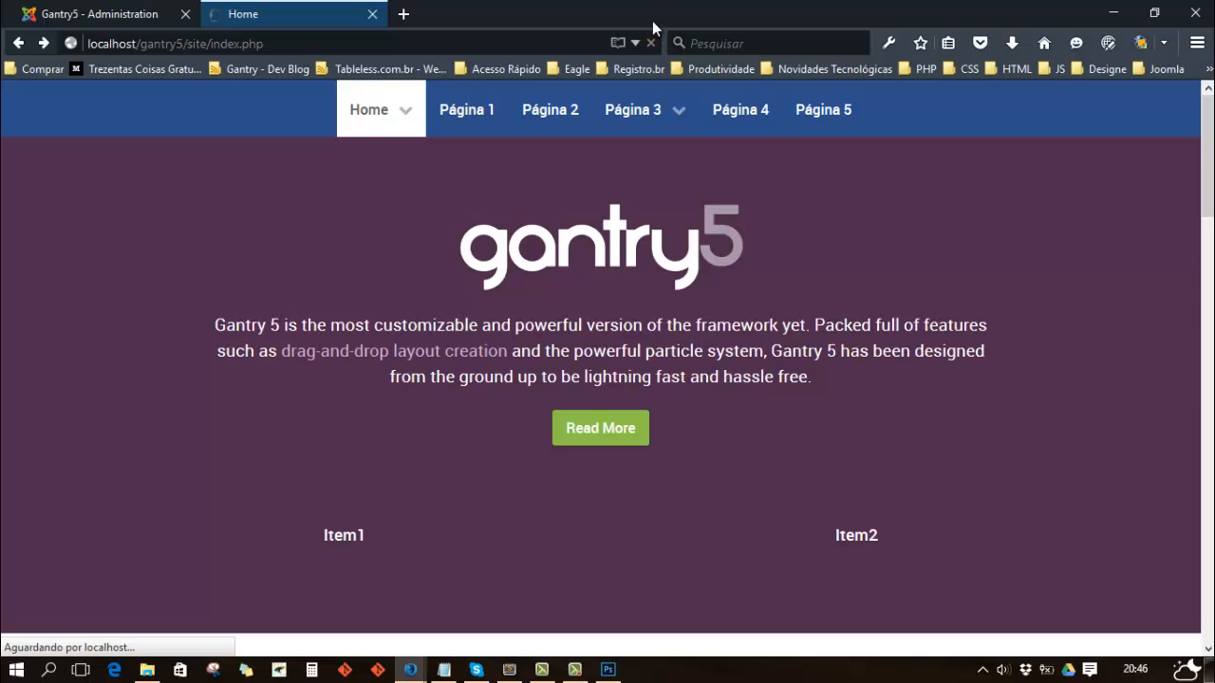
pyautogui.press('F11')
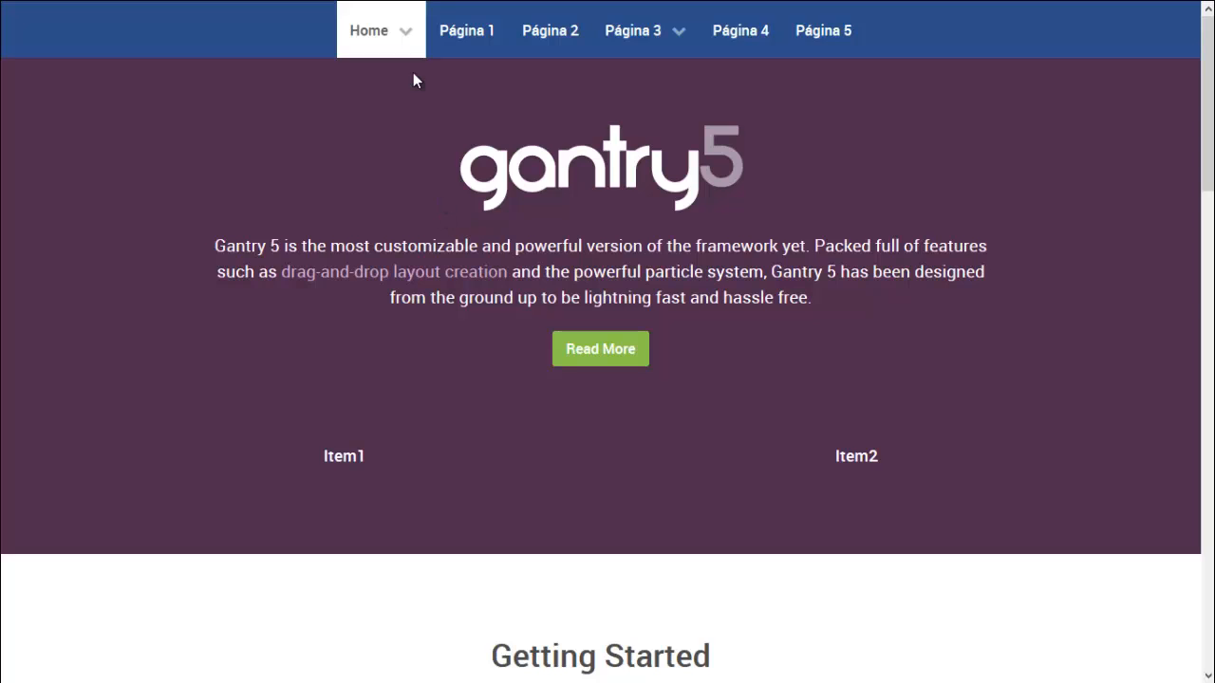
pyautogui.moveTo(400, 30)
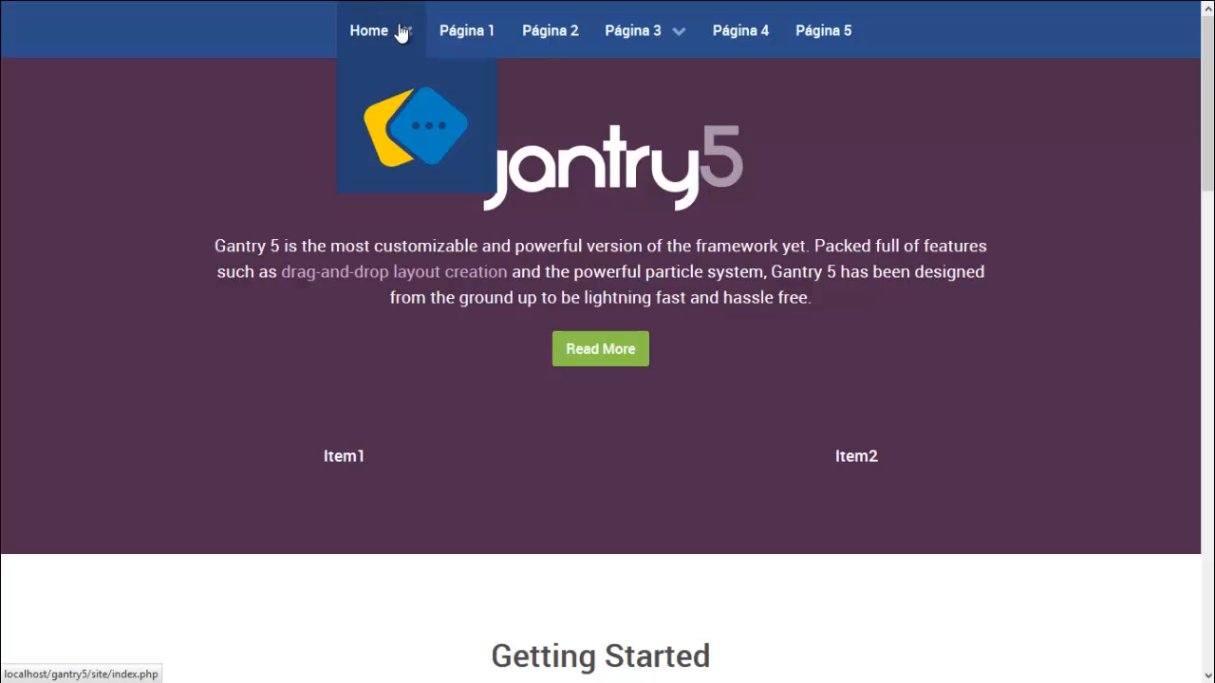
pyautogui.click(415, 130)
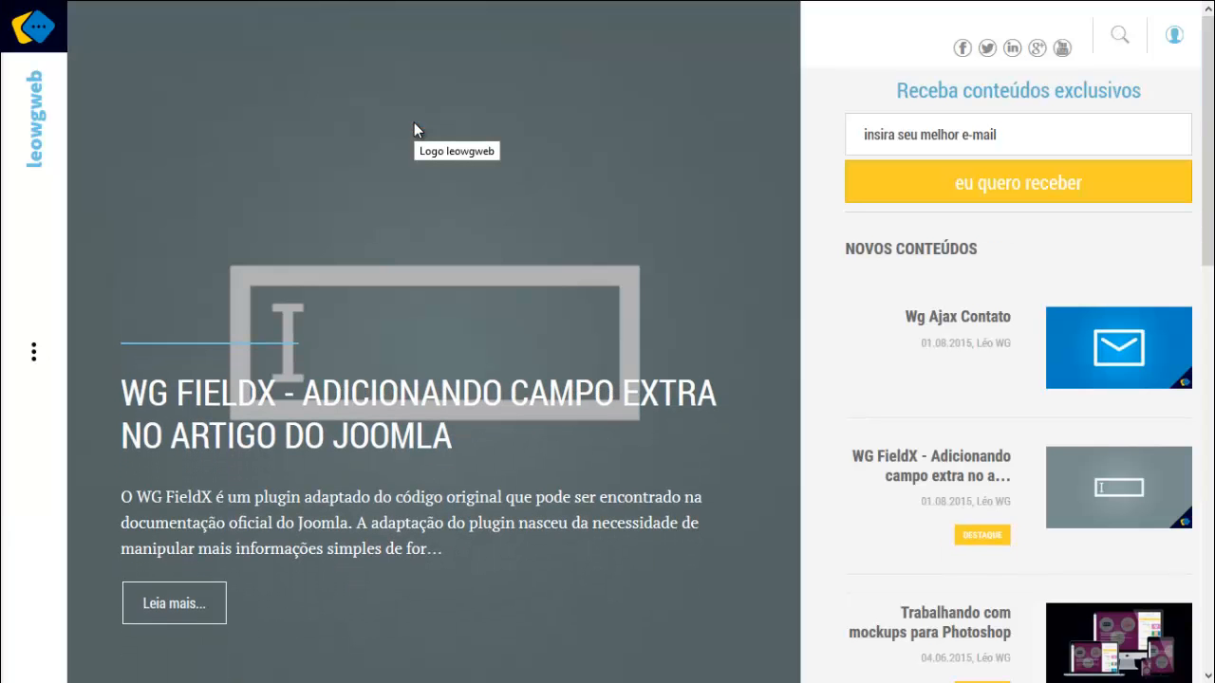
pyautogui.hotkey('alt', 'Left')
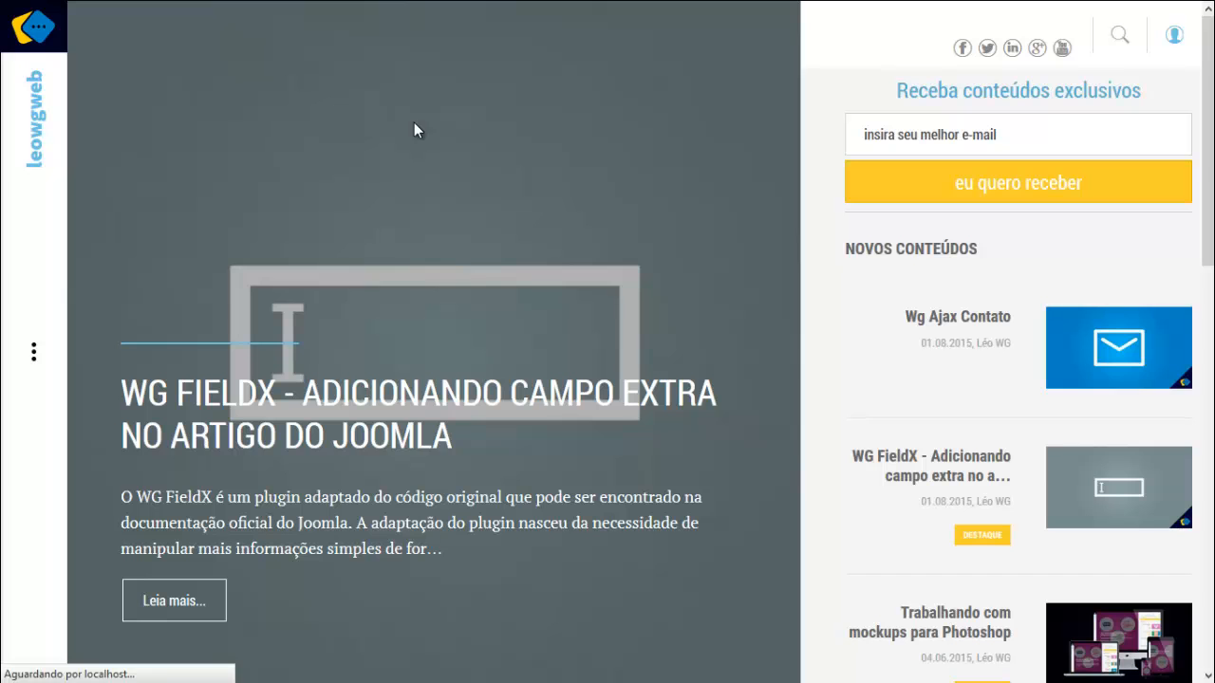
# Return to the Menu Editor and add a second column to the Home item's submenu.
pyautogui.moveTo(387, 2)
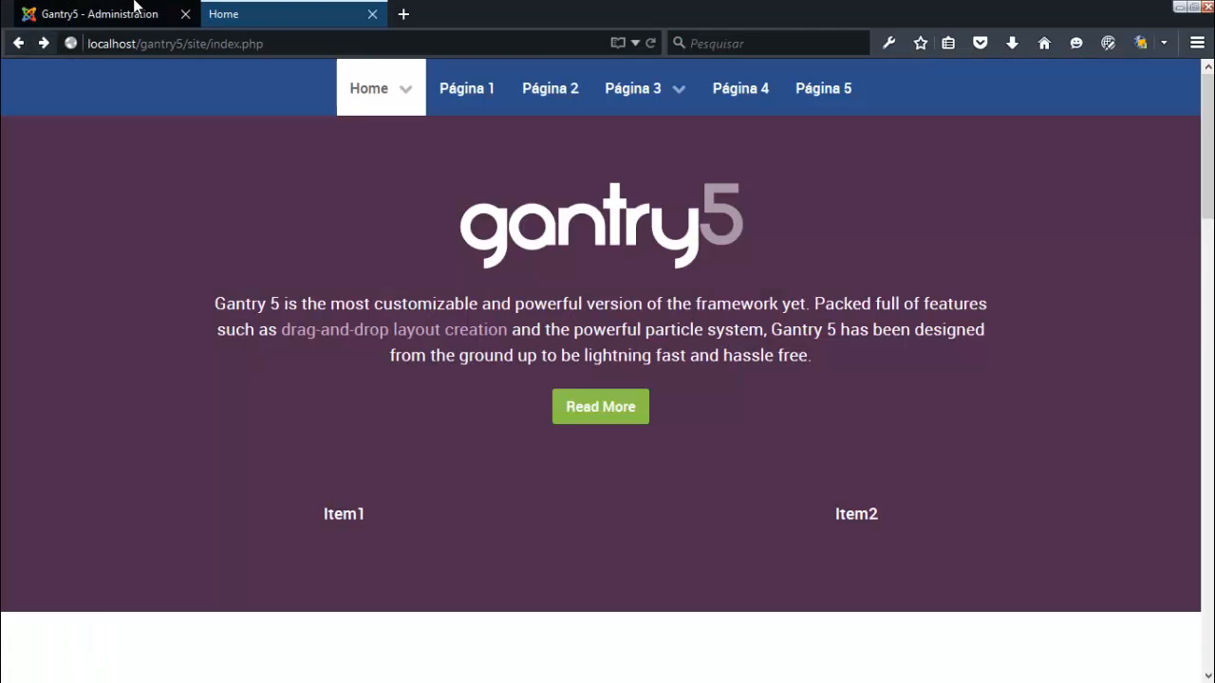
pyautogui.click(119, 12)
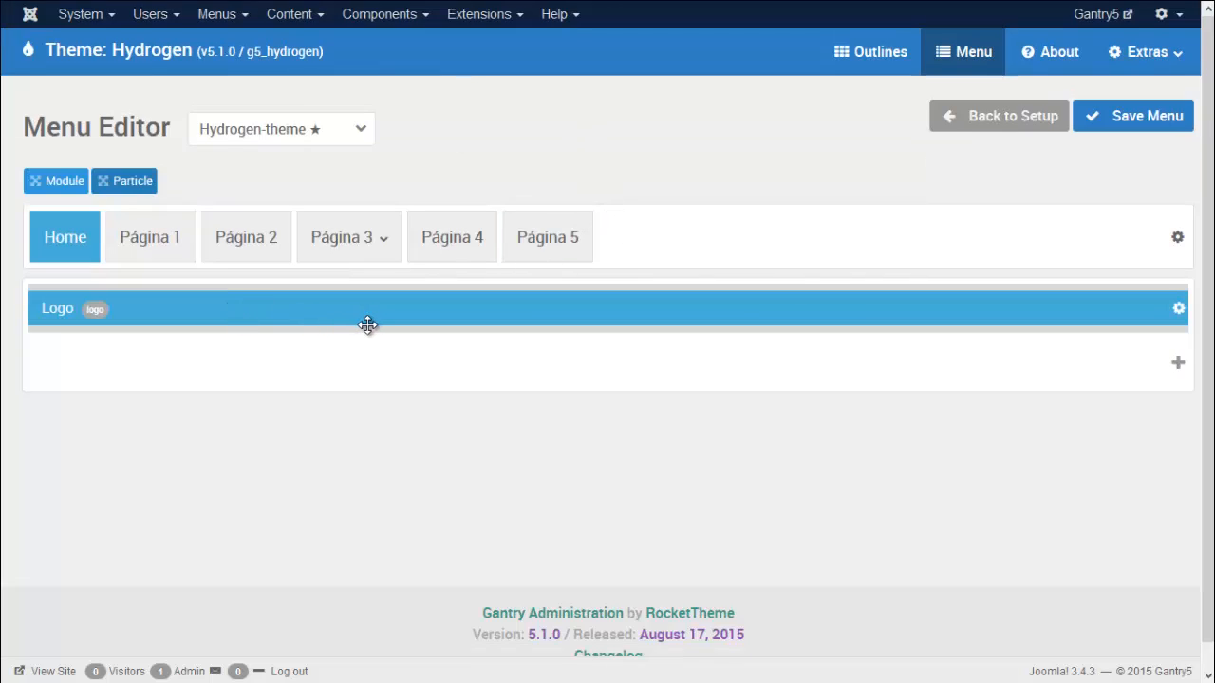
pyautogui.click(1176, 368)
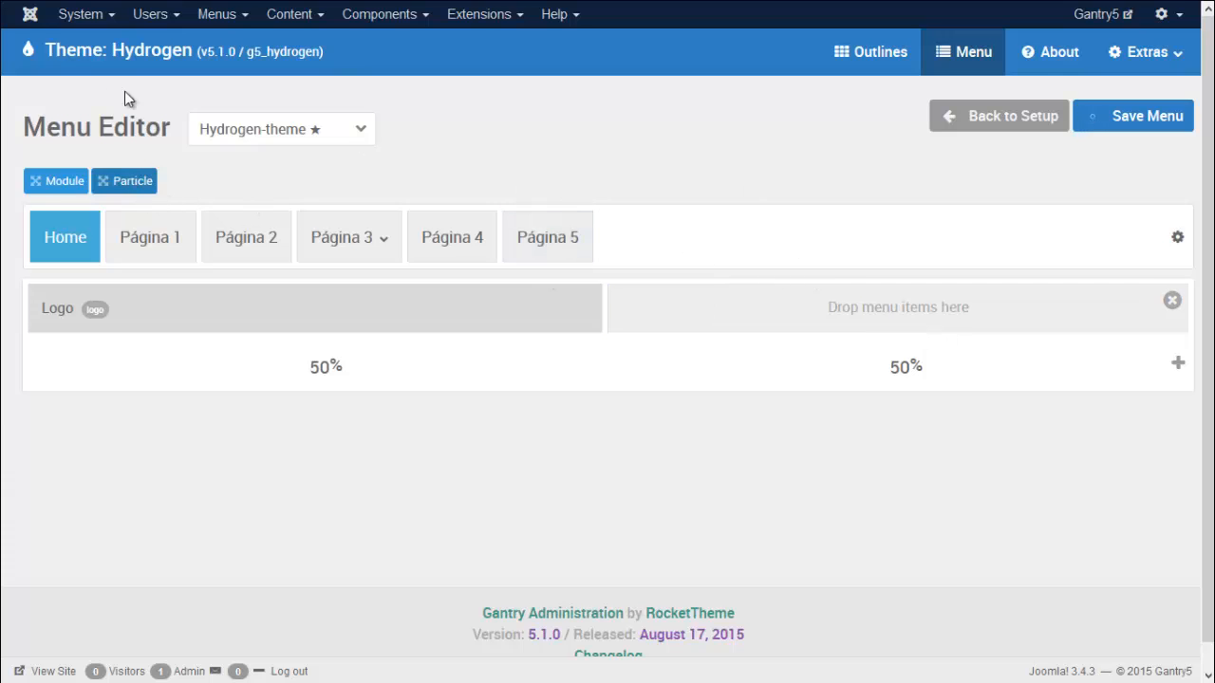
pyautogui.moveTo(67, 181); pyautogui.dragTo(809, 315)
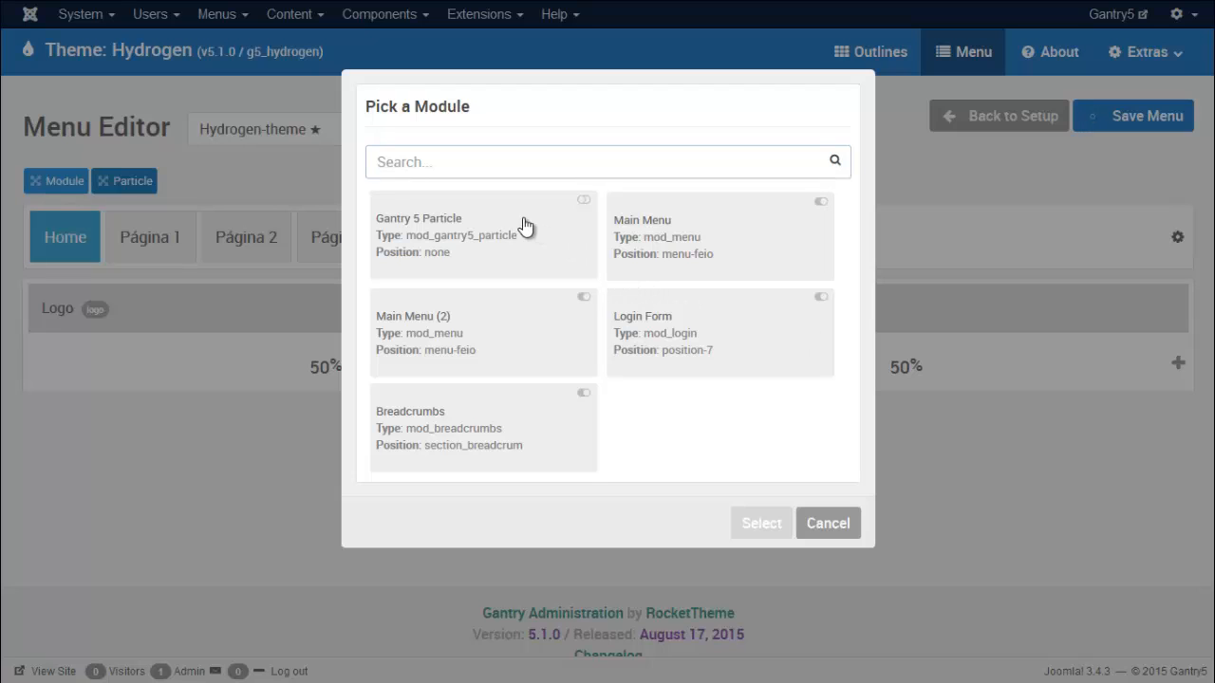
pyautogui.click(655, 340)
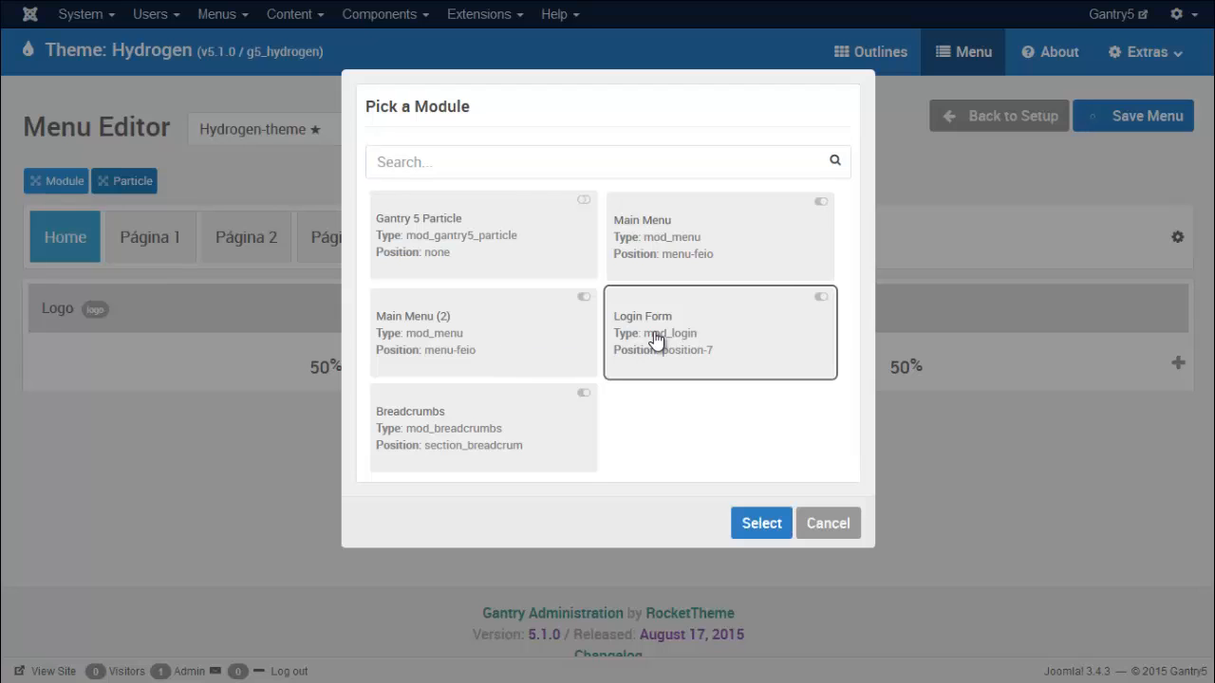
pyautogui.click(781, 528)
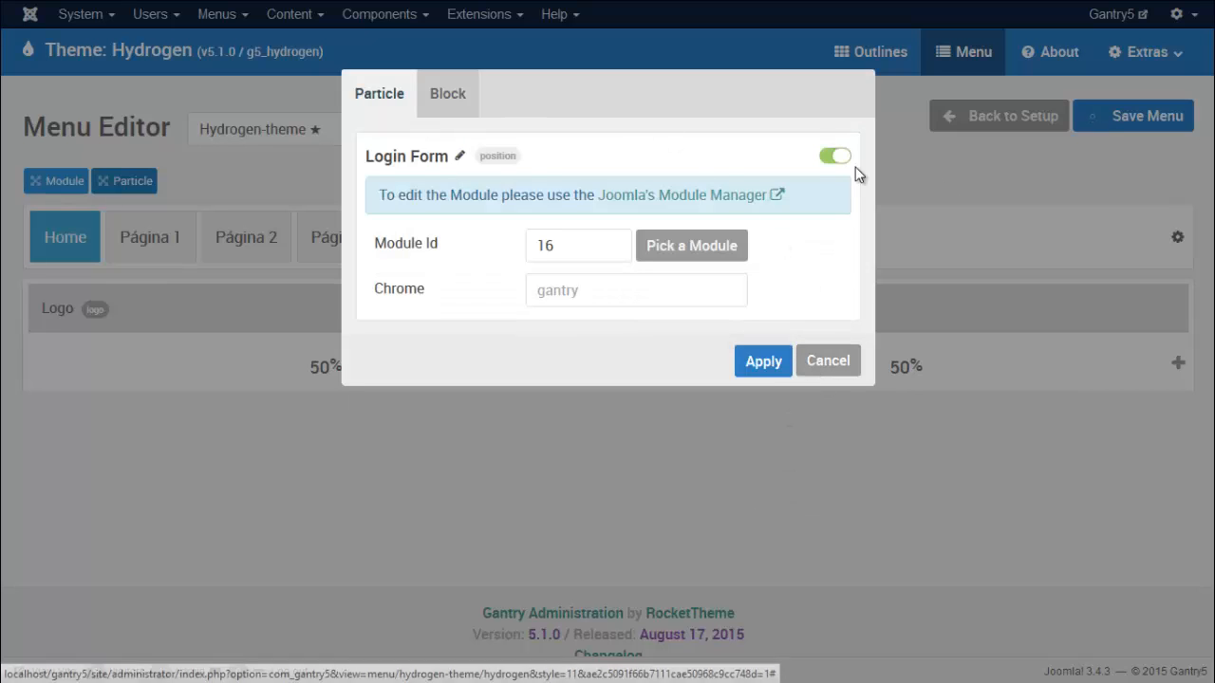
pyautogui.click(832, 363)
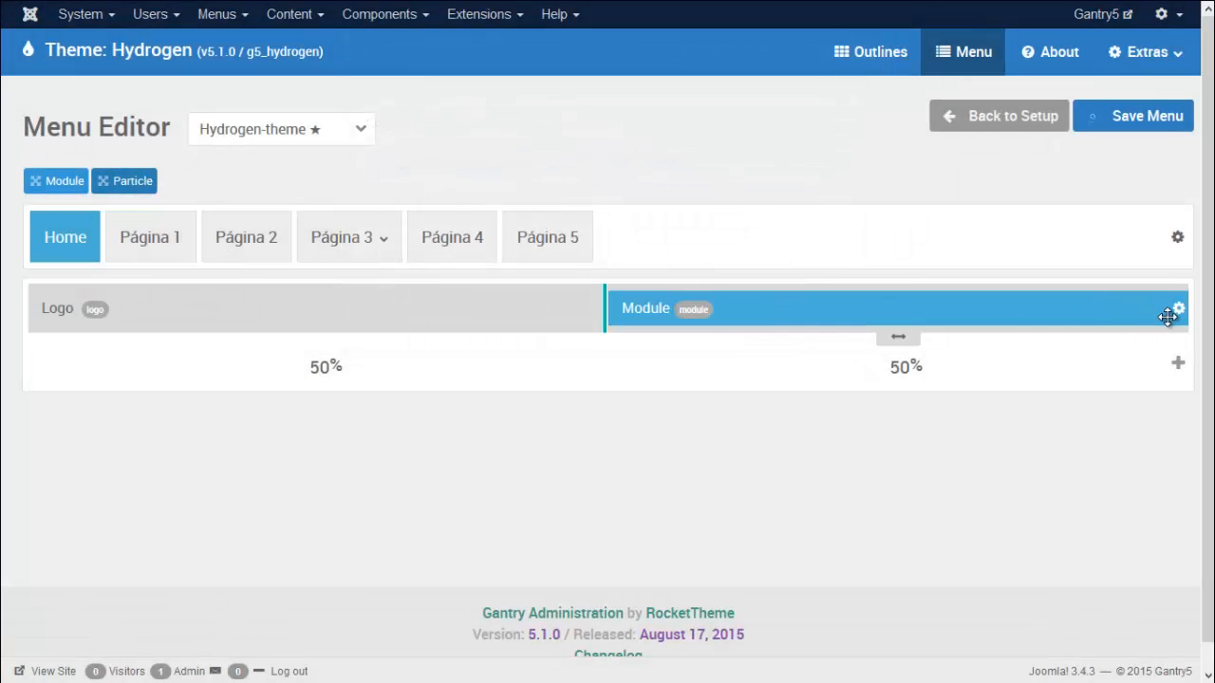
pyautogui.moveTo(1054, 291); pyautogui.dragTo(608, 19)
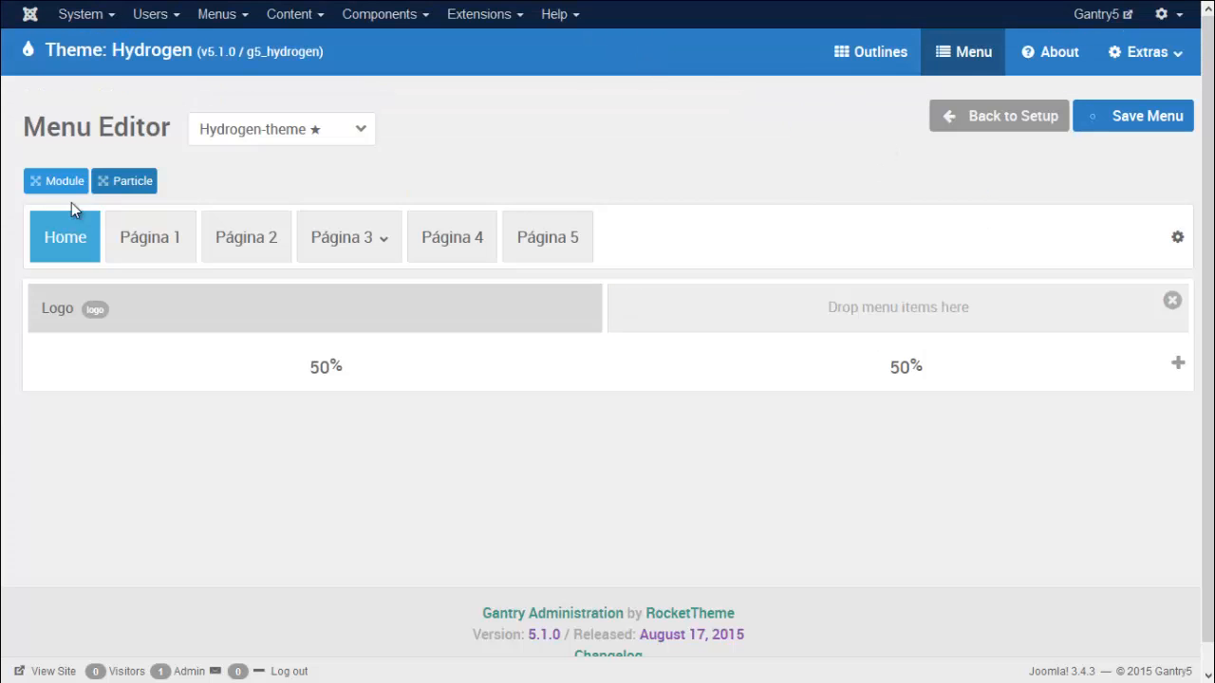
# Add a module to the empty second column of the Home submenu and assign the Login Form module to it.
pyautogui.moveTo(59, 181); pyautogui.dragTo(797, 313)
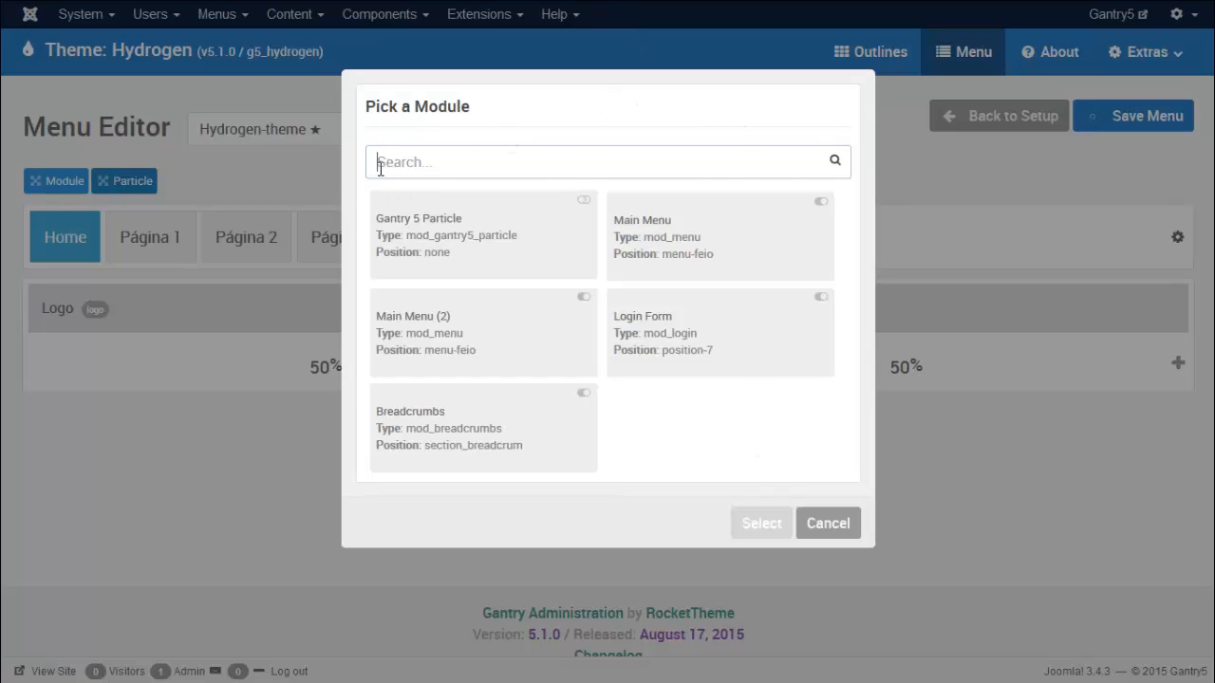
pyautogui.click(532, 157)
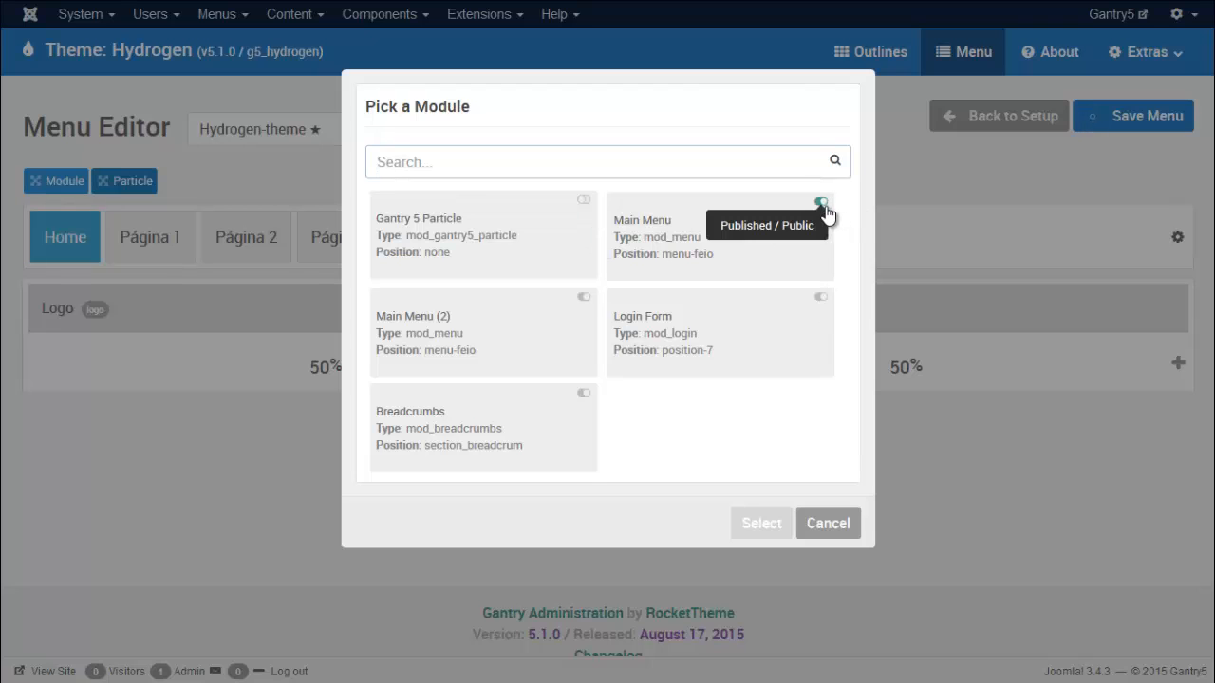
pyautogui.click(704, 348)
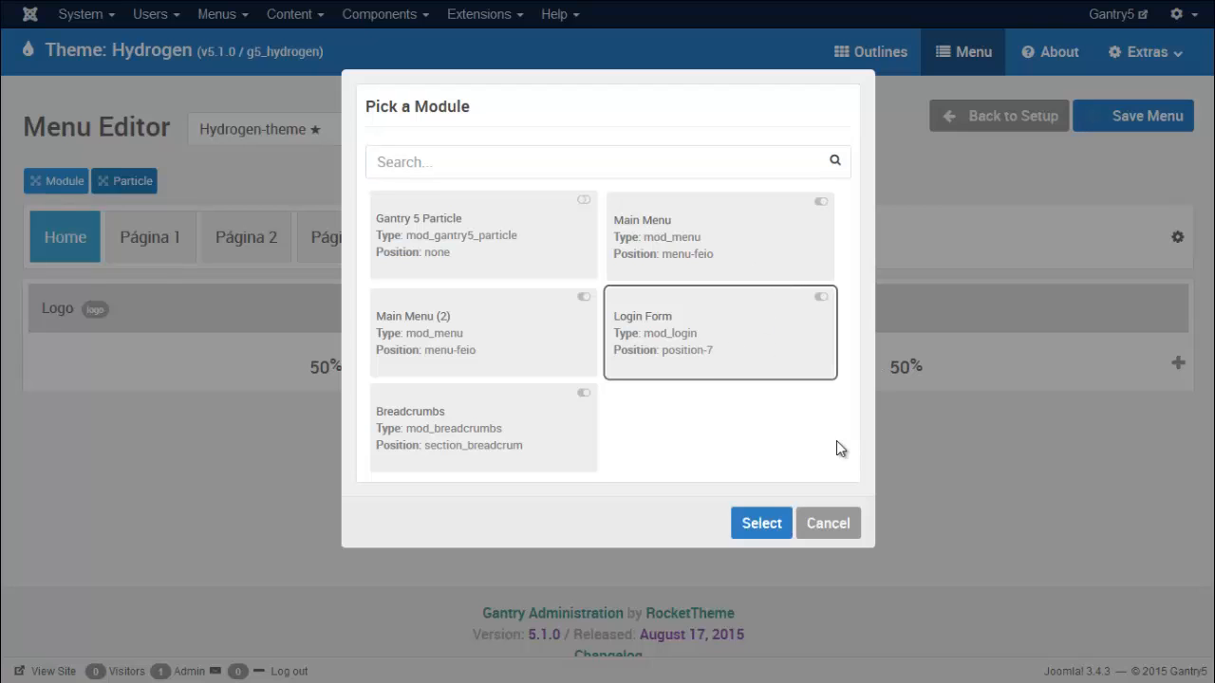
pyautogui.click(759, 522)
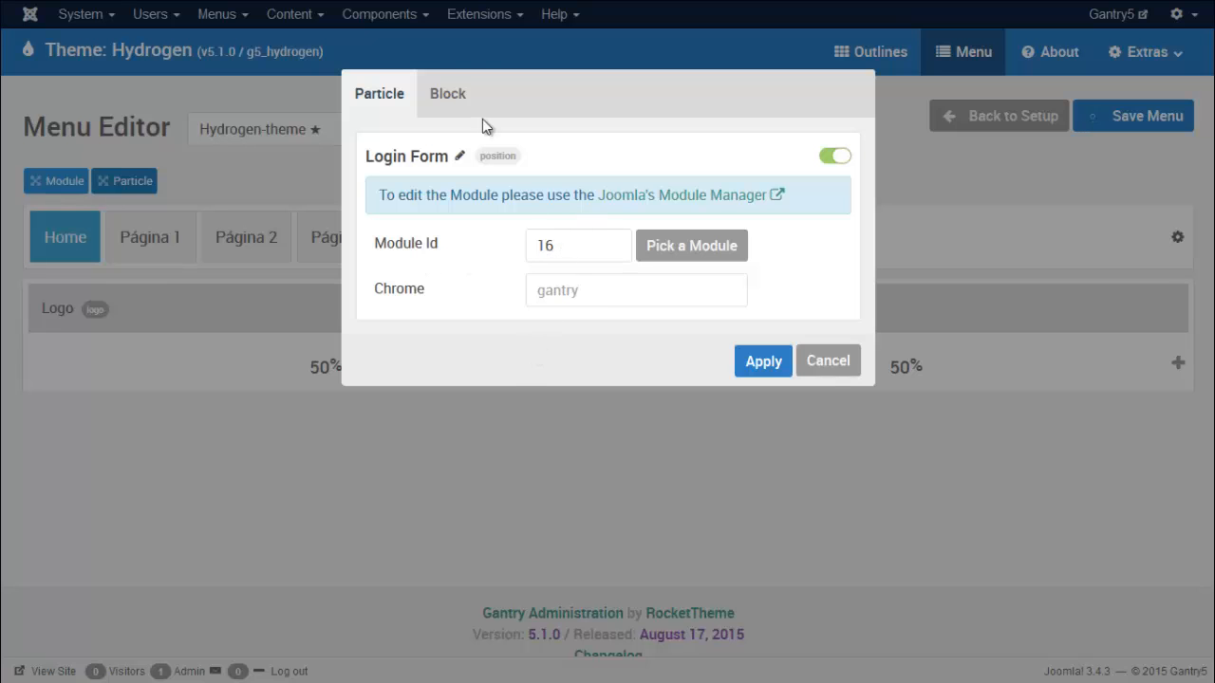
pyautogui.click(436, 68)
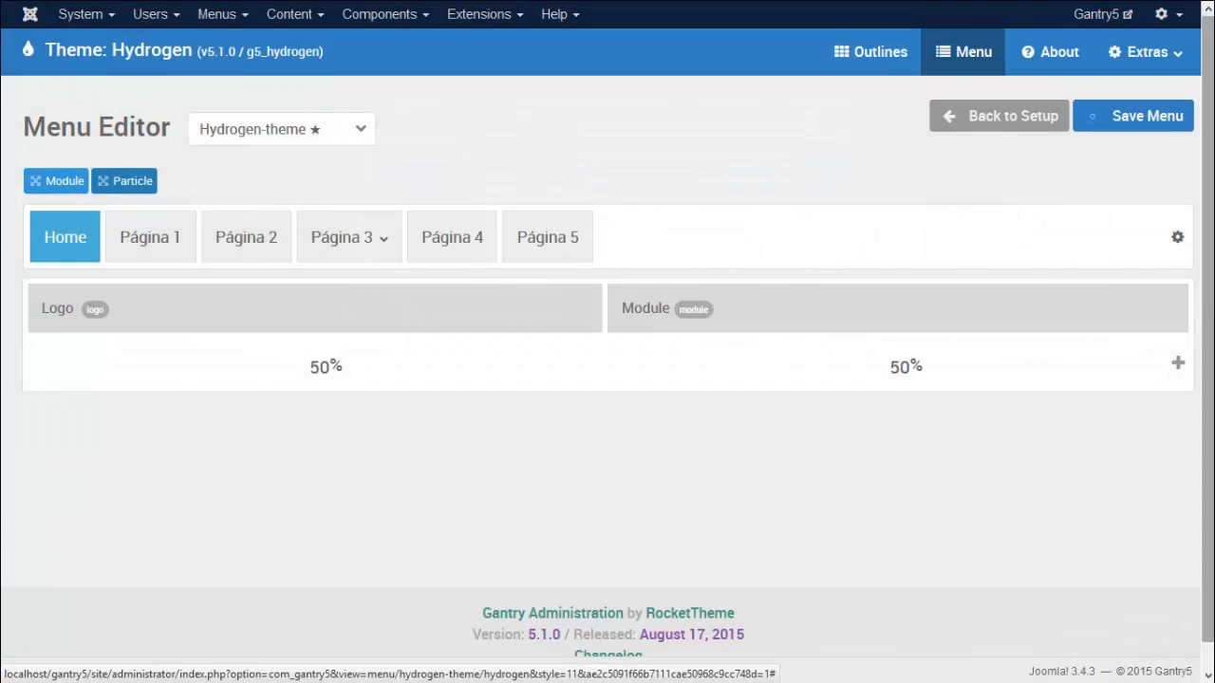
pyautogui.click(1180, 313)
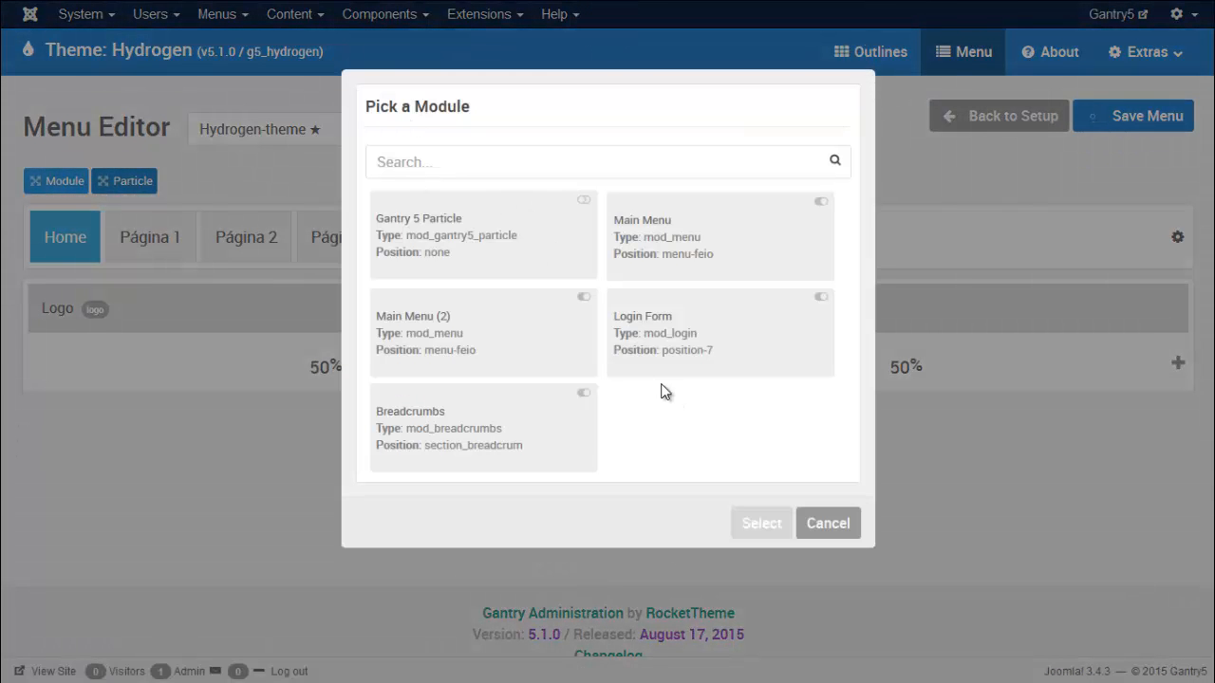
pyautogui.click(705, 320)
pyautogui.click(756, 522)
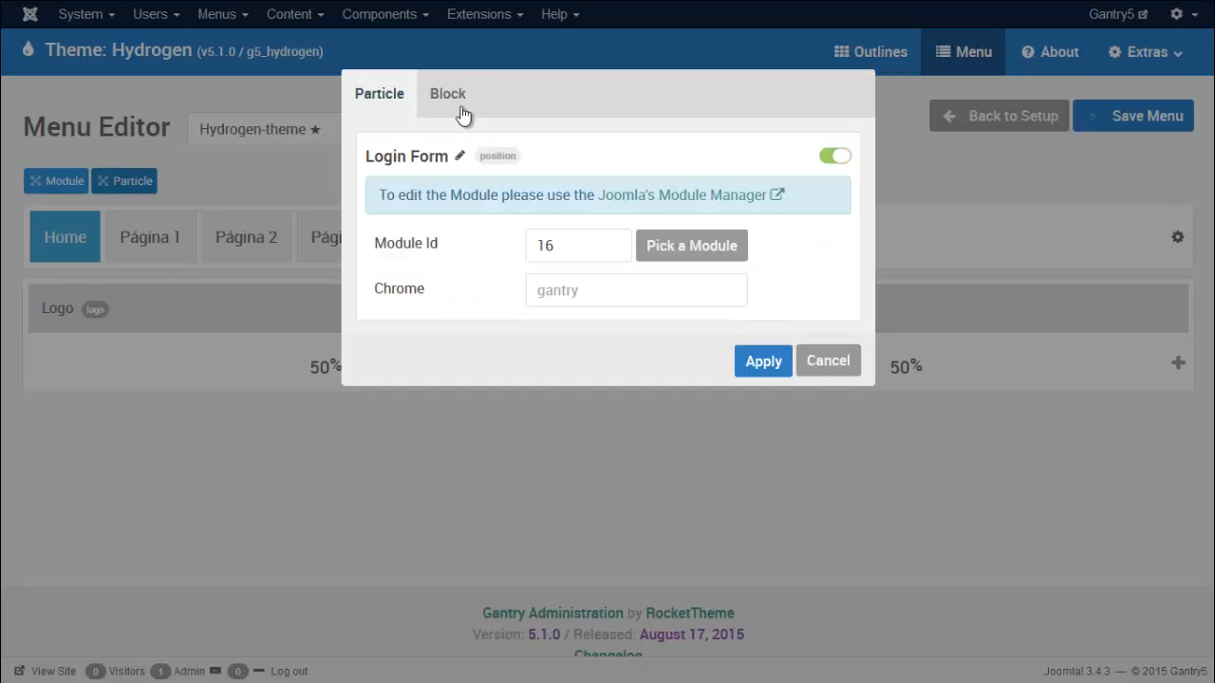
# Review the Login Form module's block options, then apply its settings and save the menu.
pyautogui.click(463, 114)
pyautogui.click(637, 225)
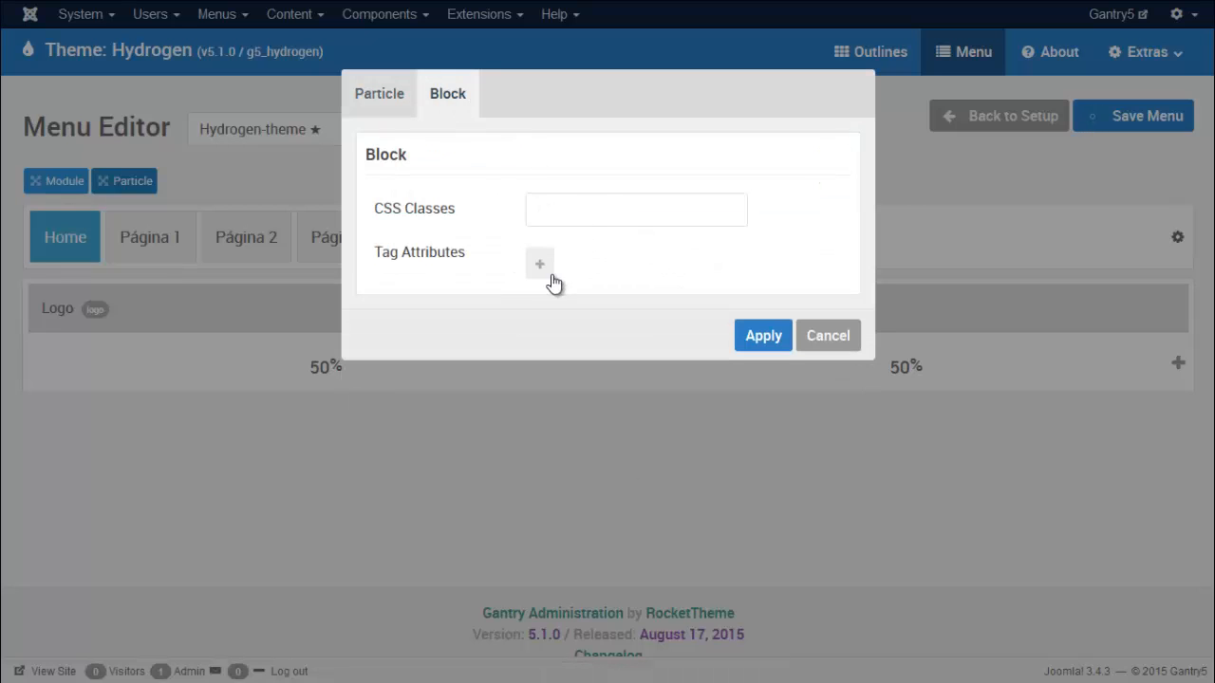
pyautogui.click(407, 106)
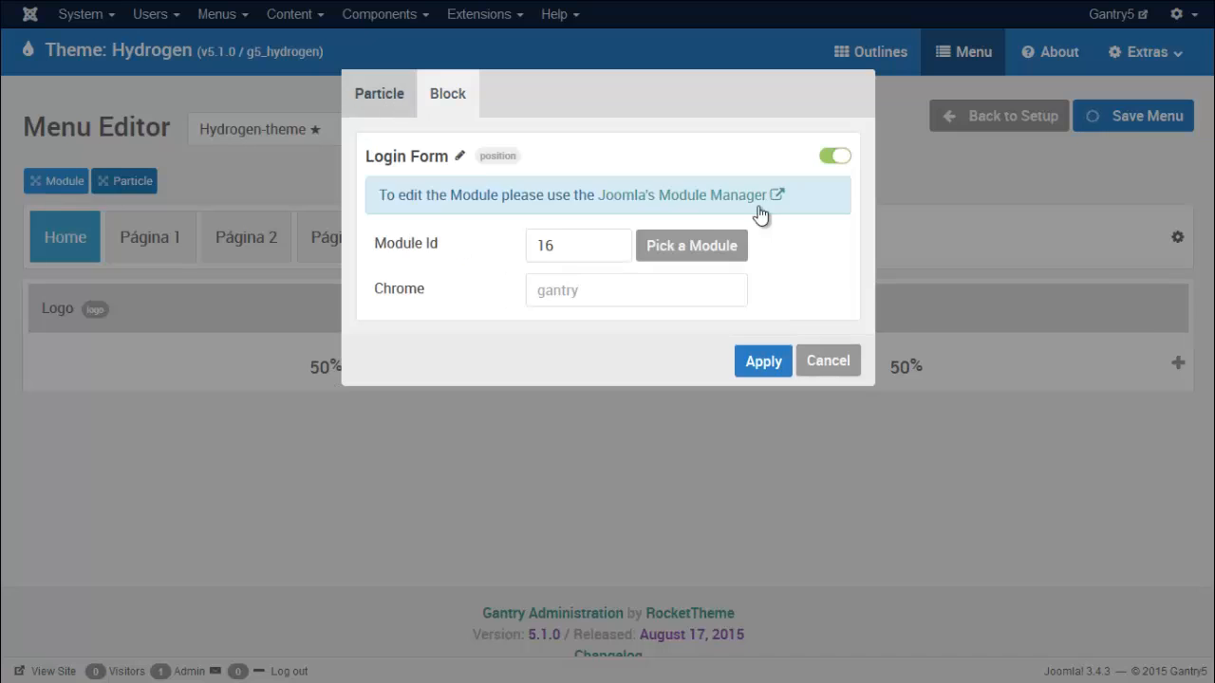
pyautogui.click(764, 365)
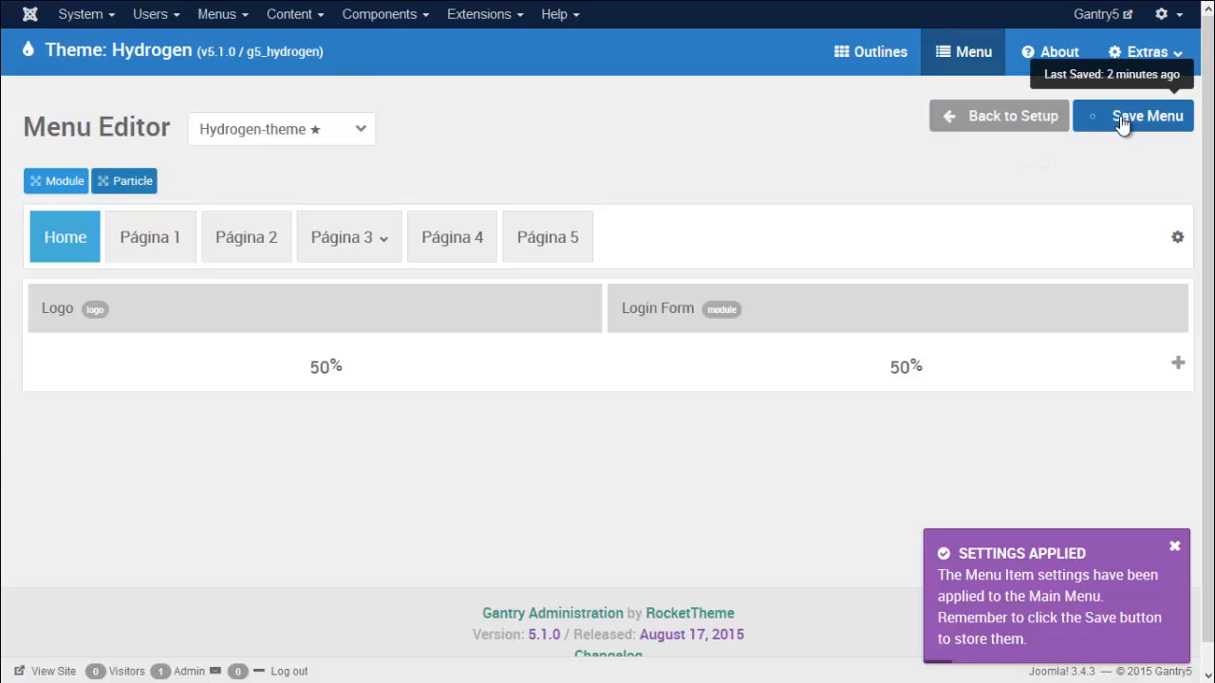
pyautogui.click(1123, 116)
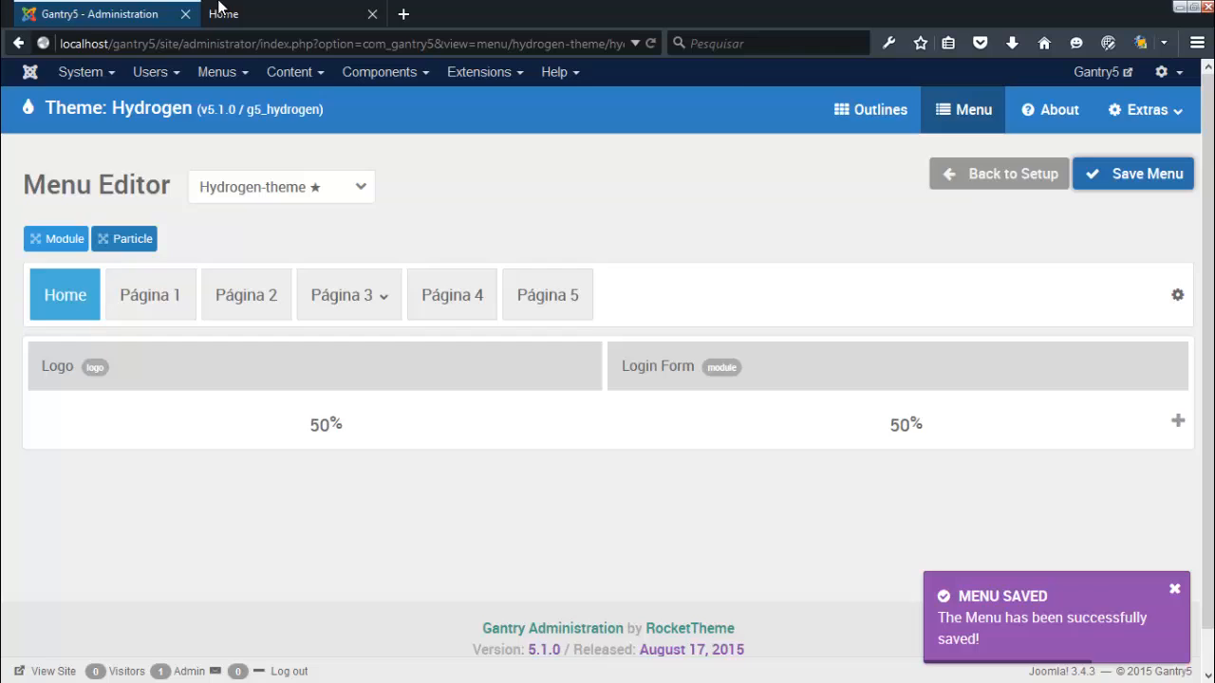
# Reload the live site's home page and check the login form's username and password fields in the Home submenu.
pyautogui.click(298, 13)
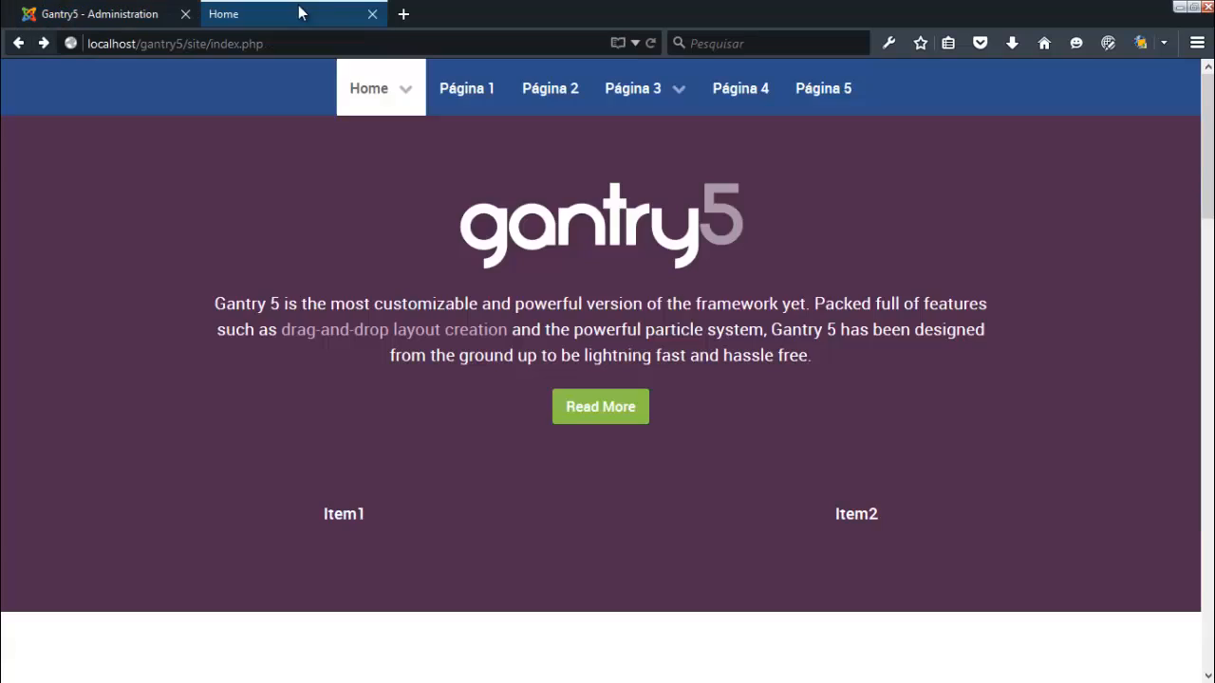
pyautogui.click(649, 44)
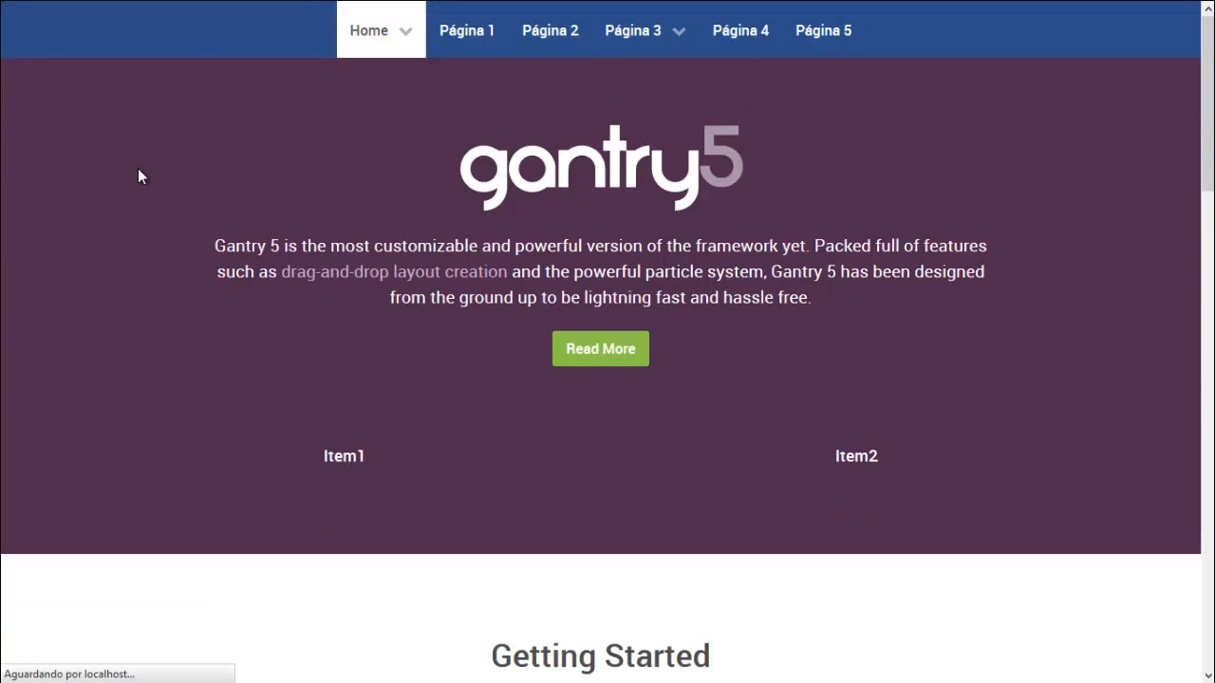
pyautogui.moveTo(263, 6)
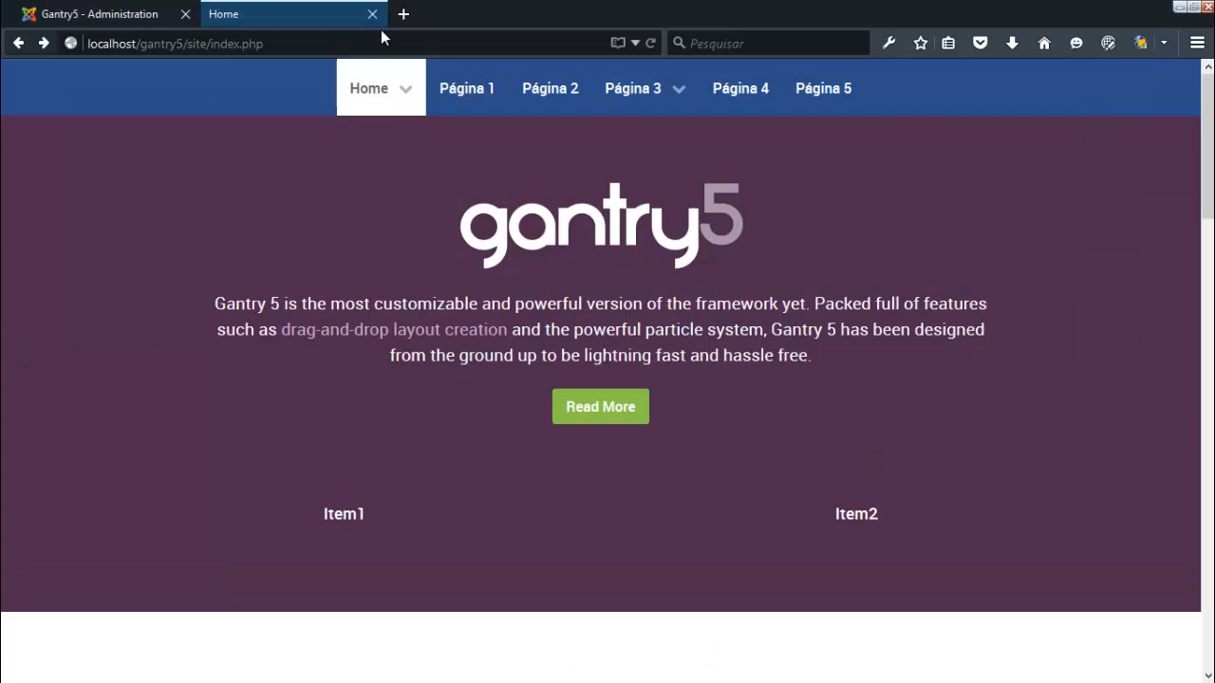
pyautogui.moveTo(376, 89)
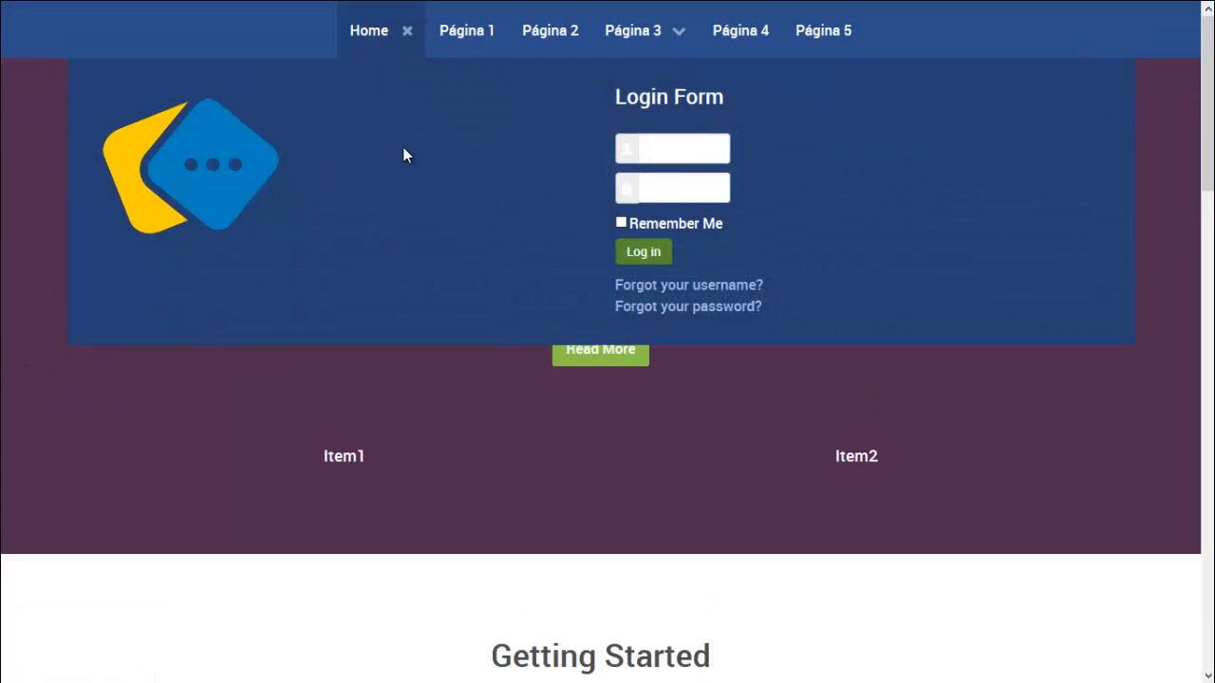
pyautogui.click(678, 152)
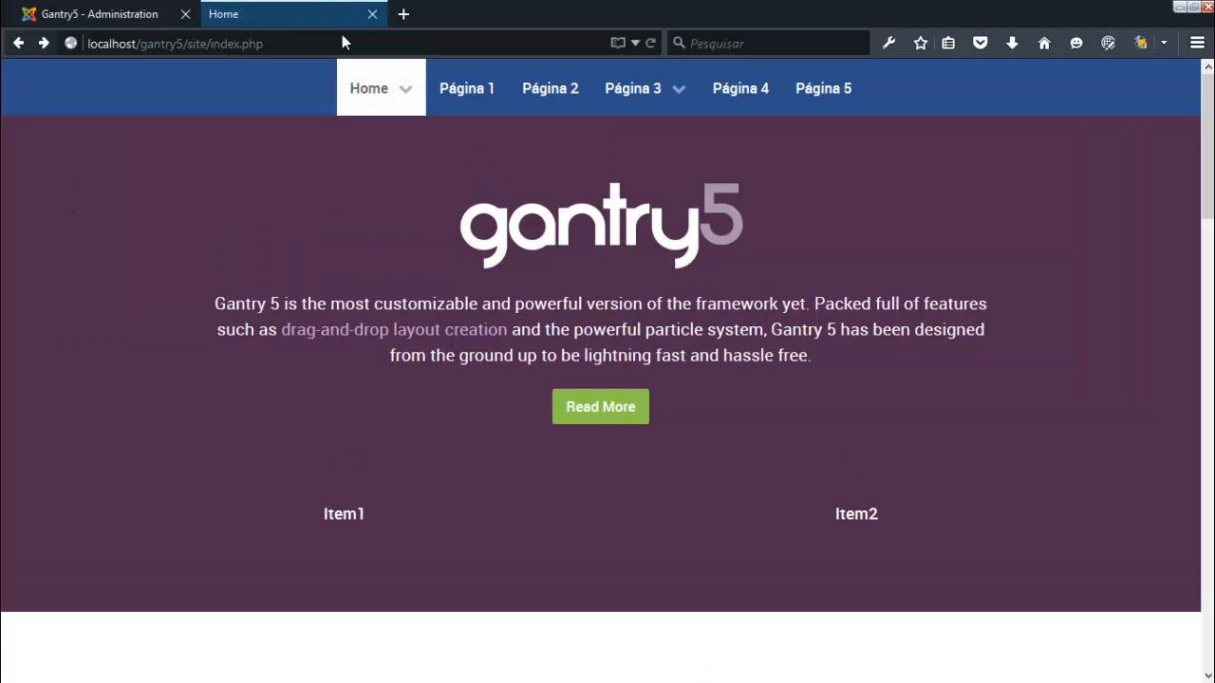
pyautogui.moveTo(382, 76)
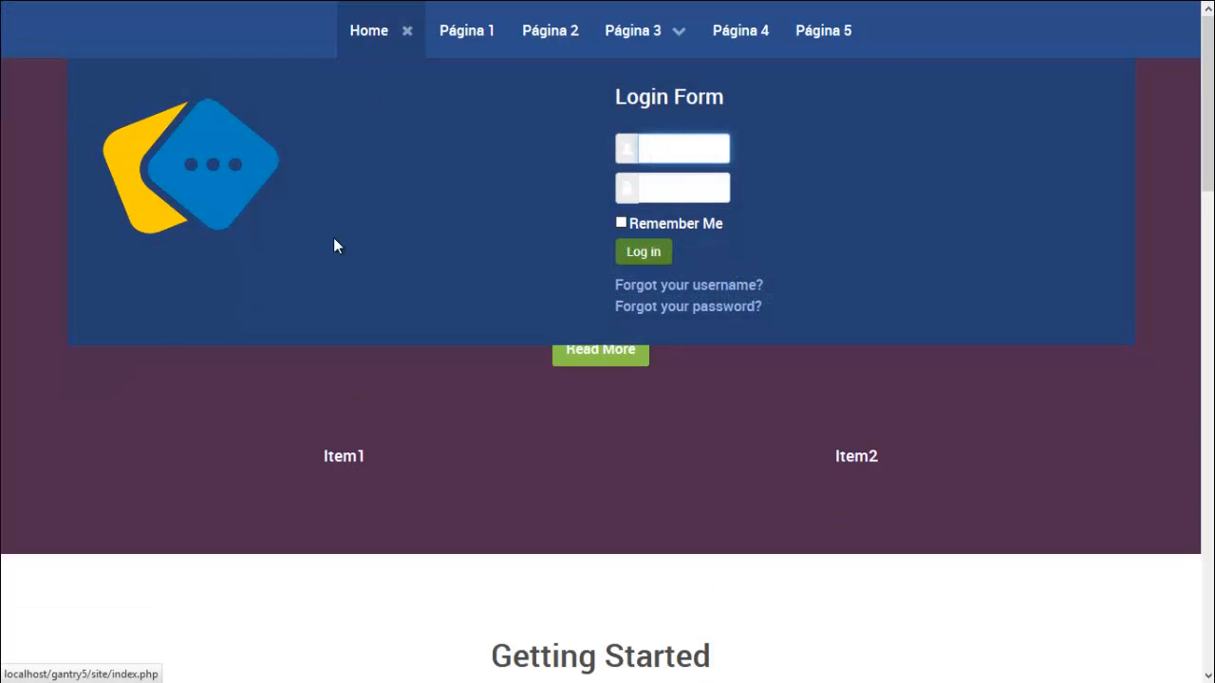
pyautogui.click(681, 152)
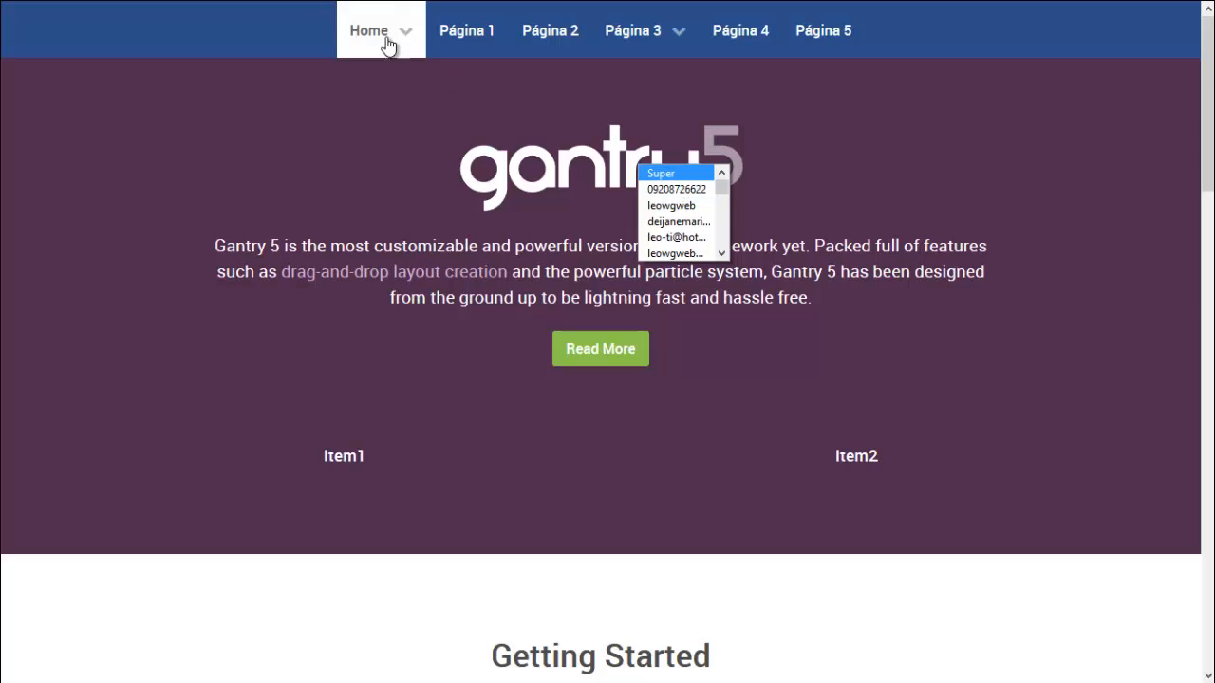
pyautogui.moveTo(388, 45)
pyautogui.click(671, 192)
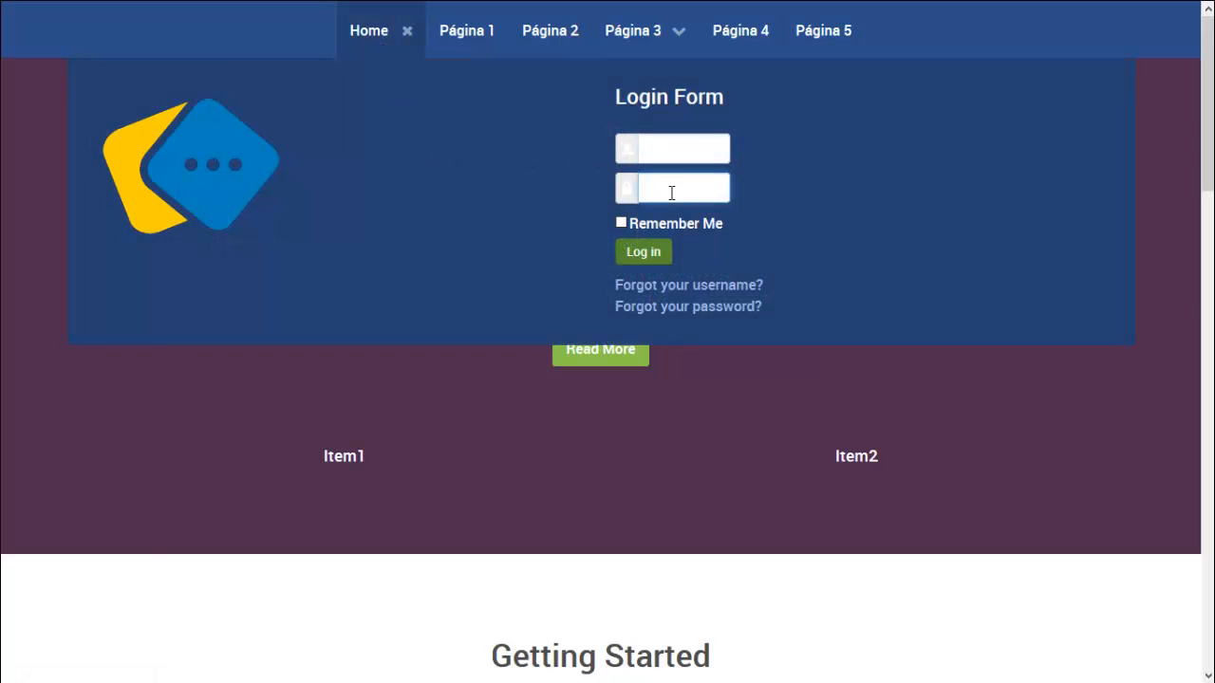
pyautogui.click(678, 145)
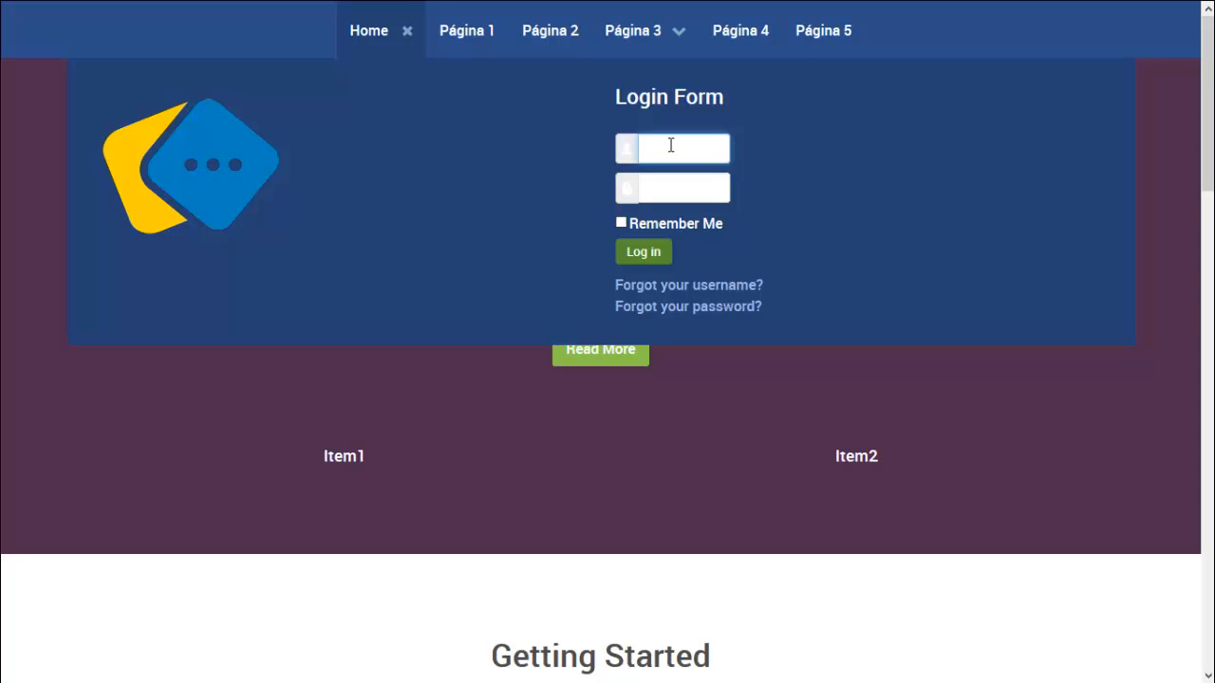
# Back in the Menu Editor, swap the Home submenu's Login Form and Logo columns and resize them to 70% and 30%.
pyautogui.moveTo(216, 6)
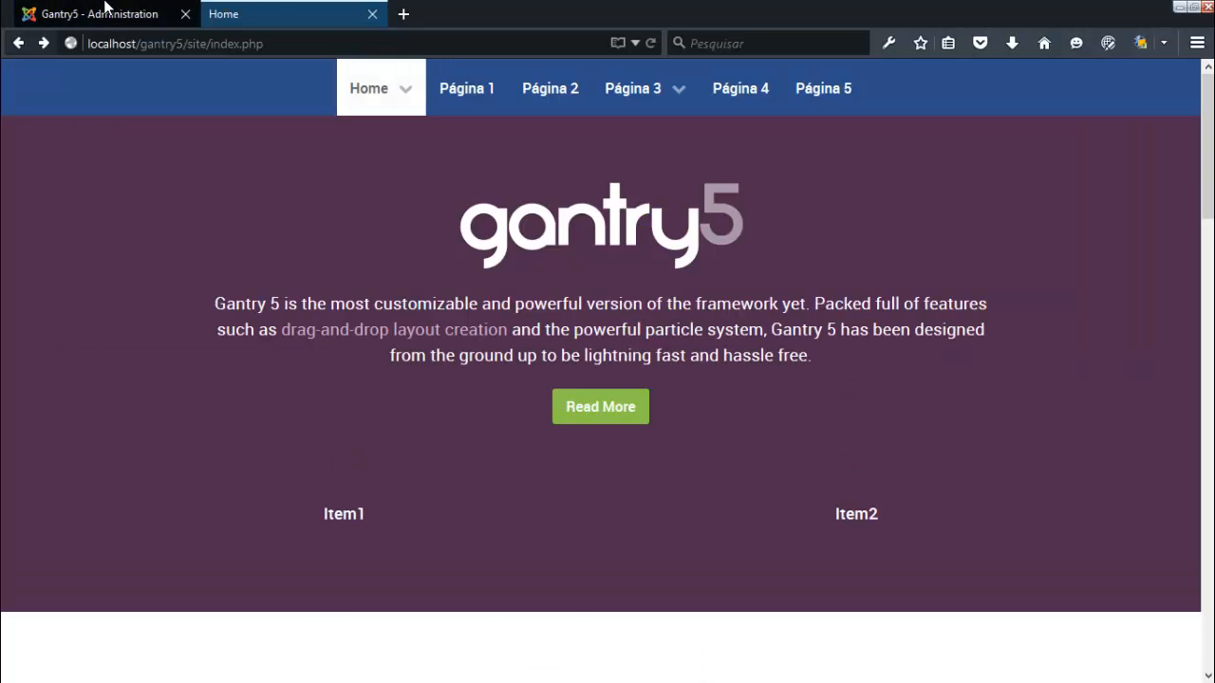
pyautogui.click(105, 11)
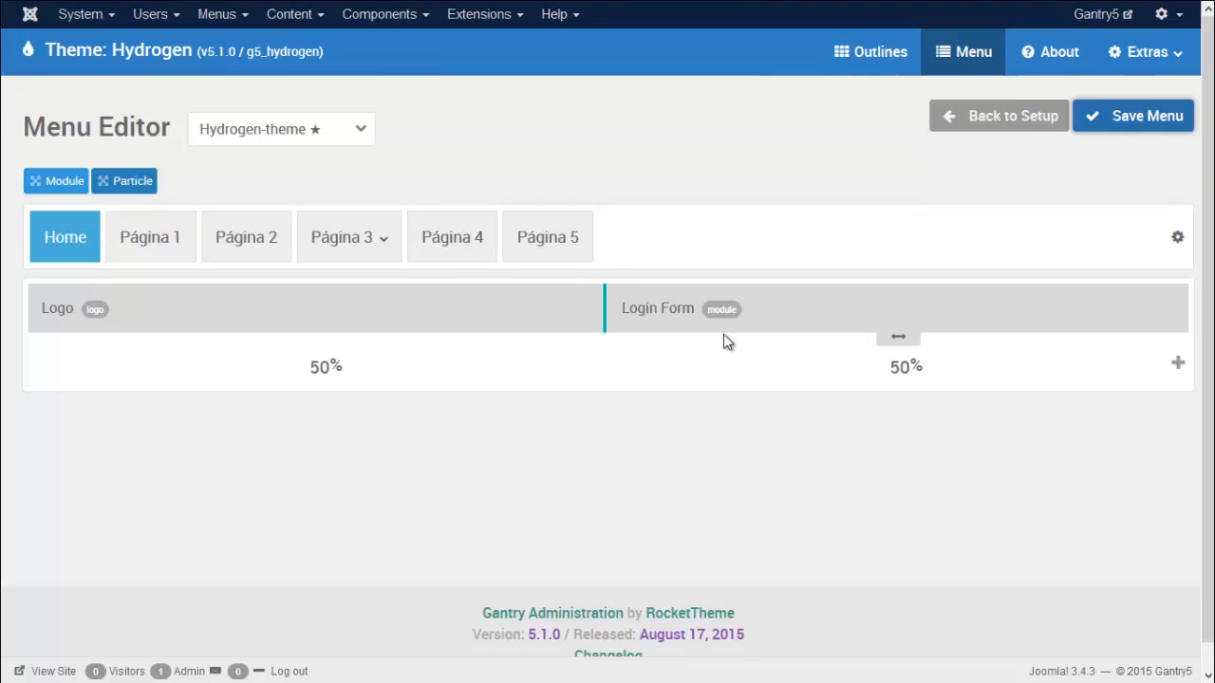
pyautogui.moveTo(917, 306); pyautogui.dragTo(392, 313)
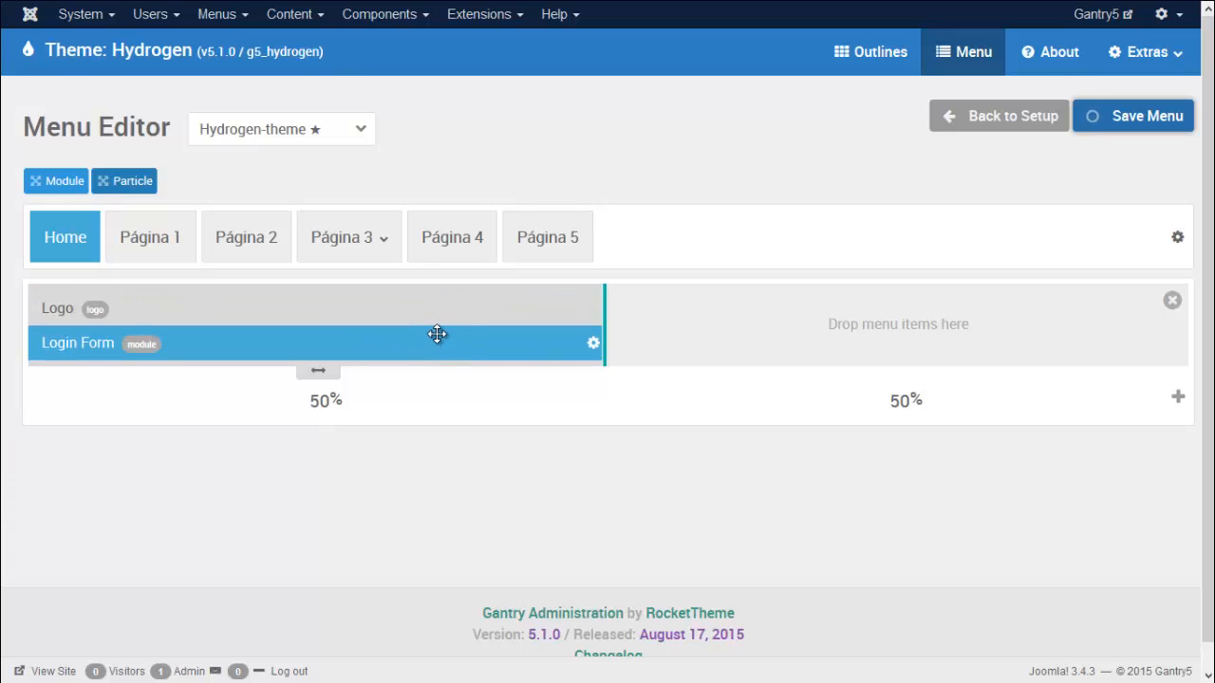
pyautogui.moveTo(379, 312); pyautogui.dragTo(911, 309)
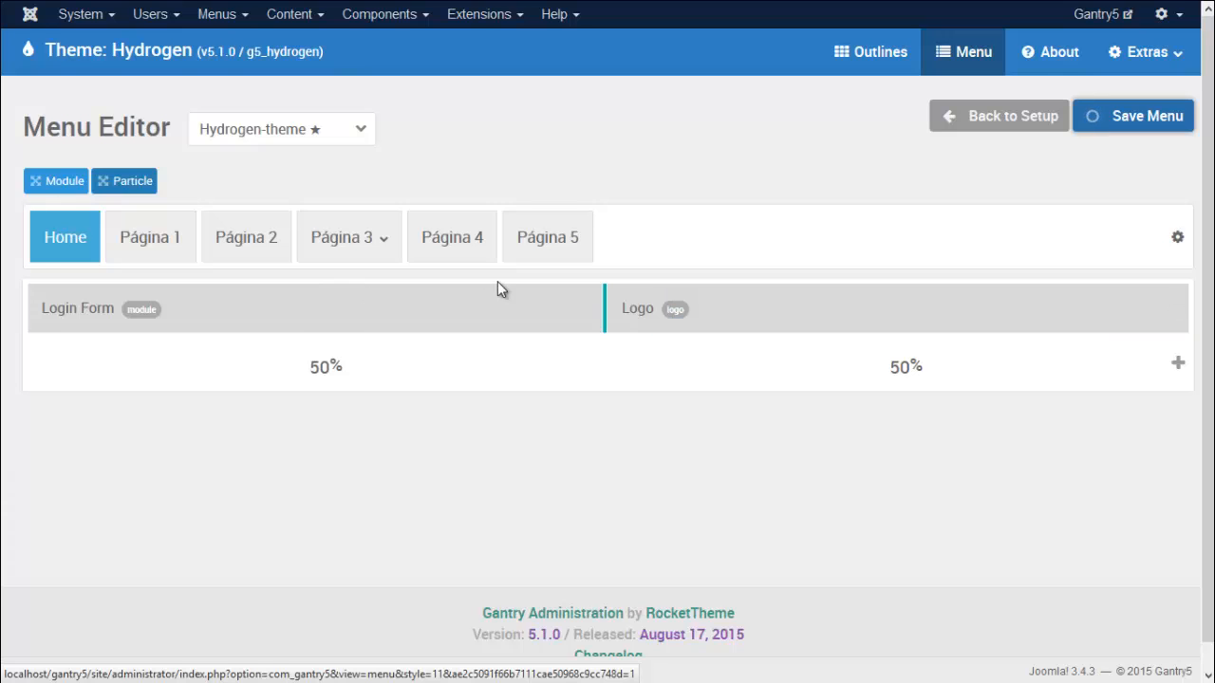
pyautogui.moveTo(605, 313); pyautogui.dragTo(840, 309)
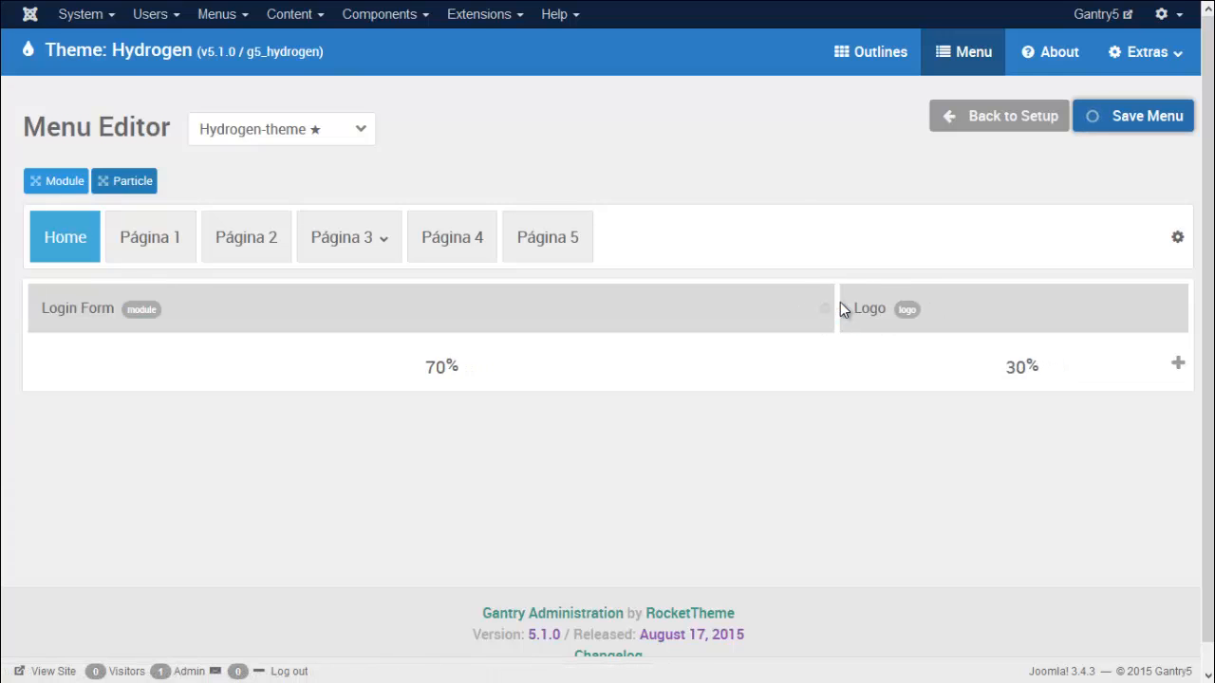